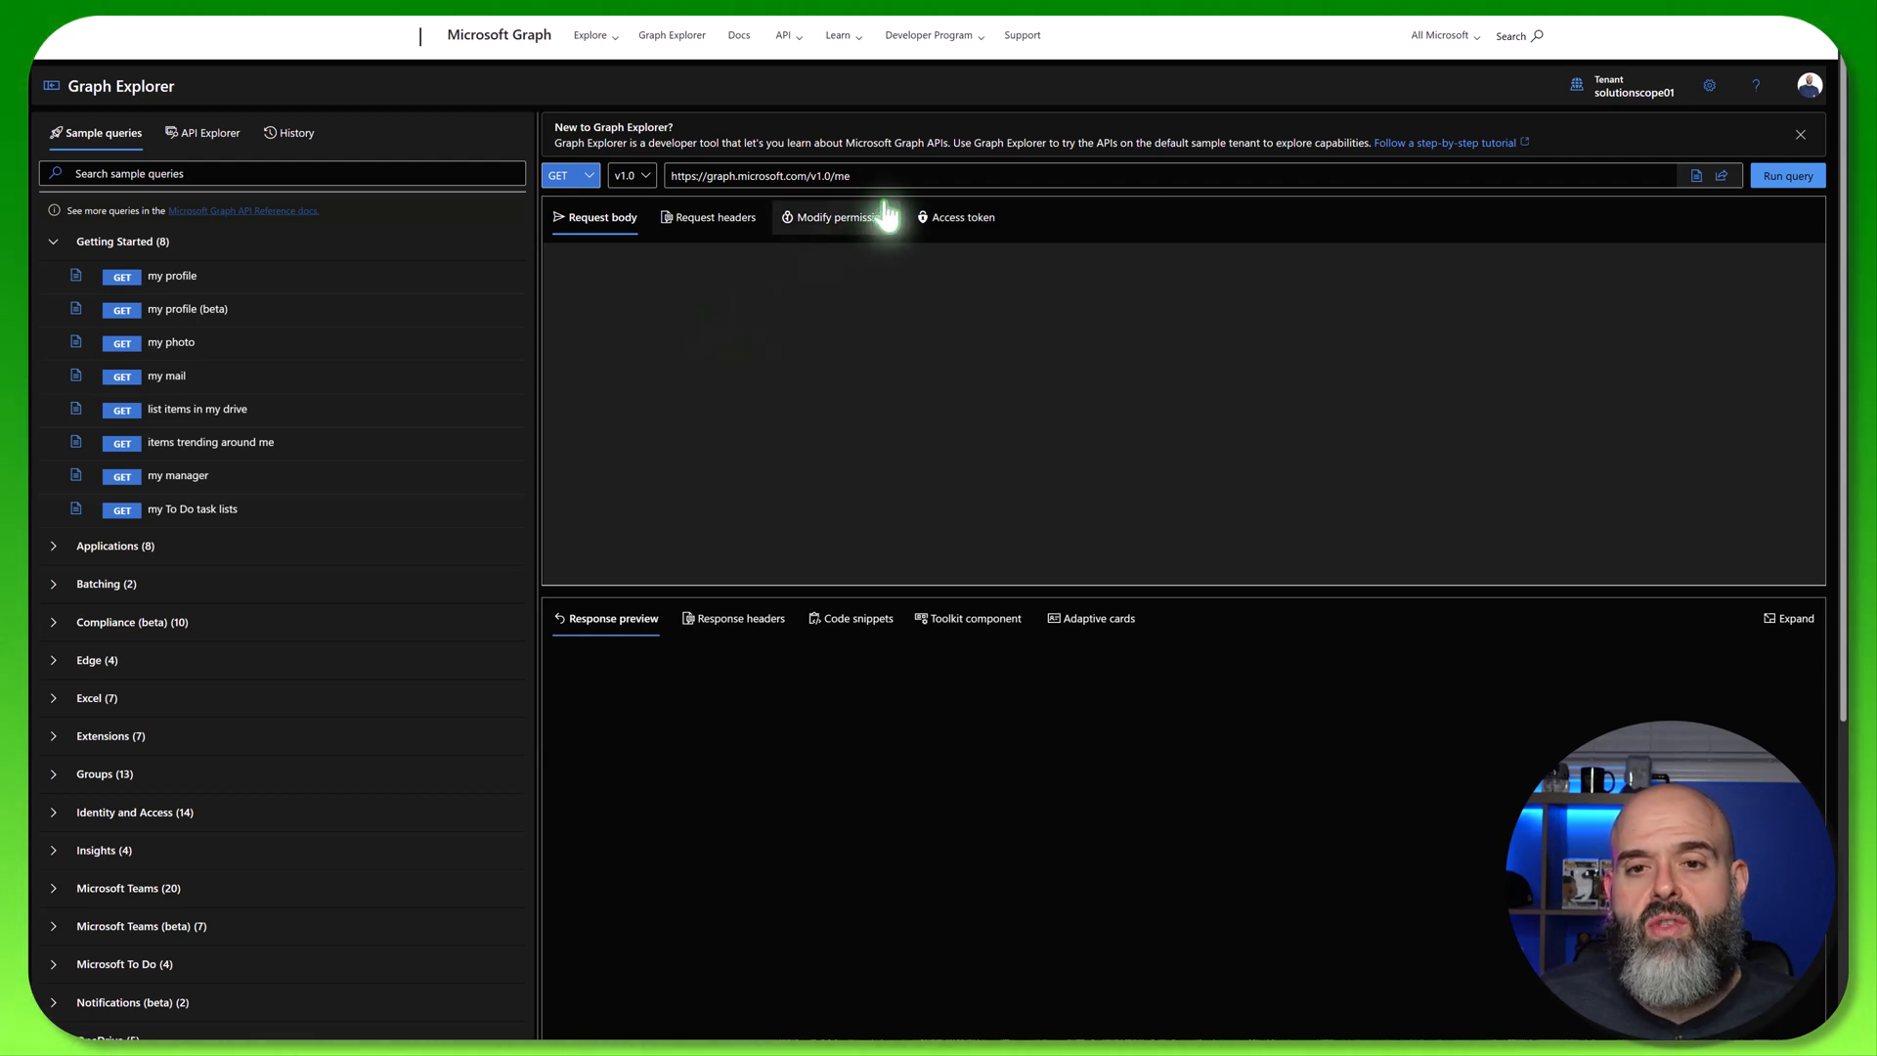
drag(890, 183, 671, 180)
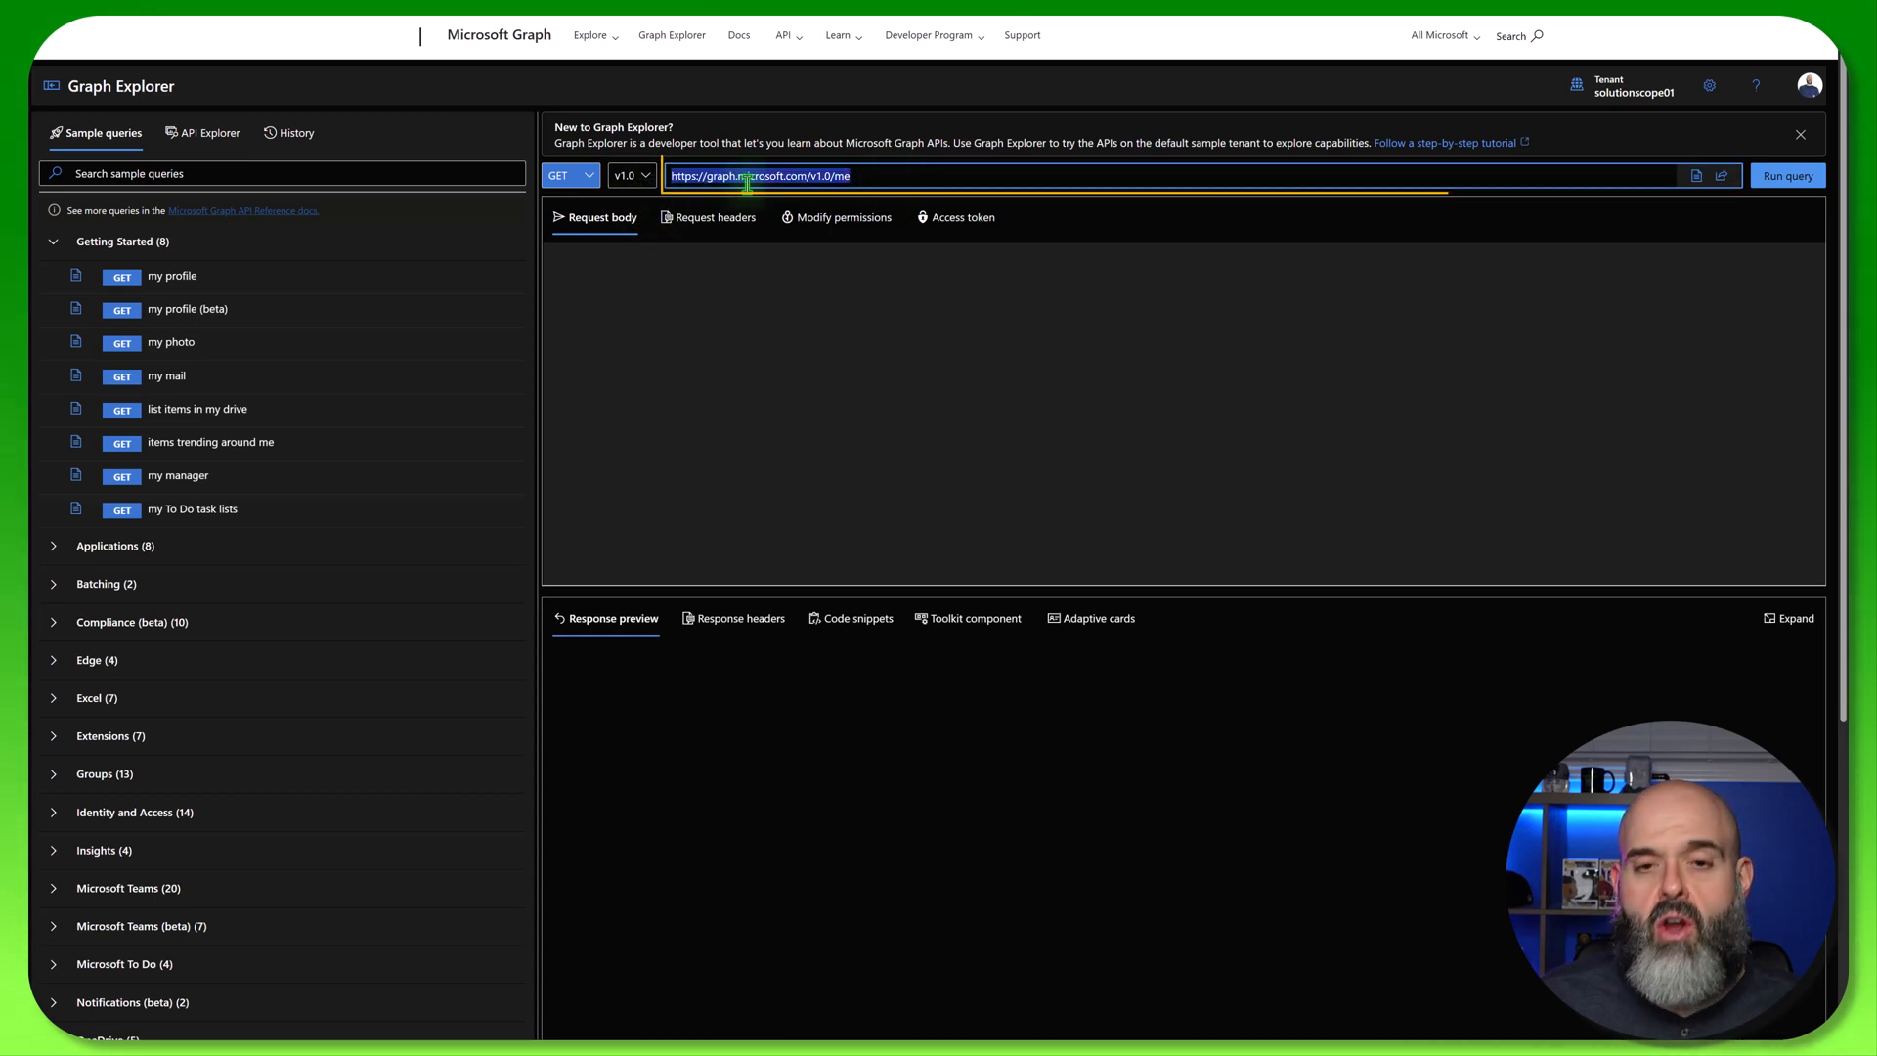
key(BackSpace)
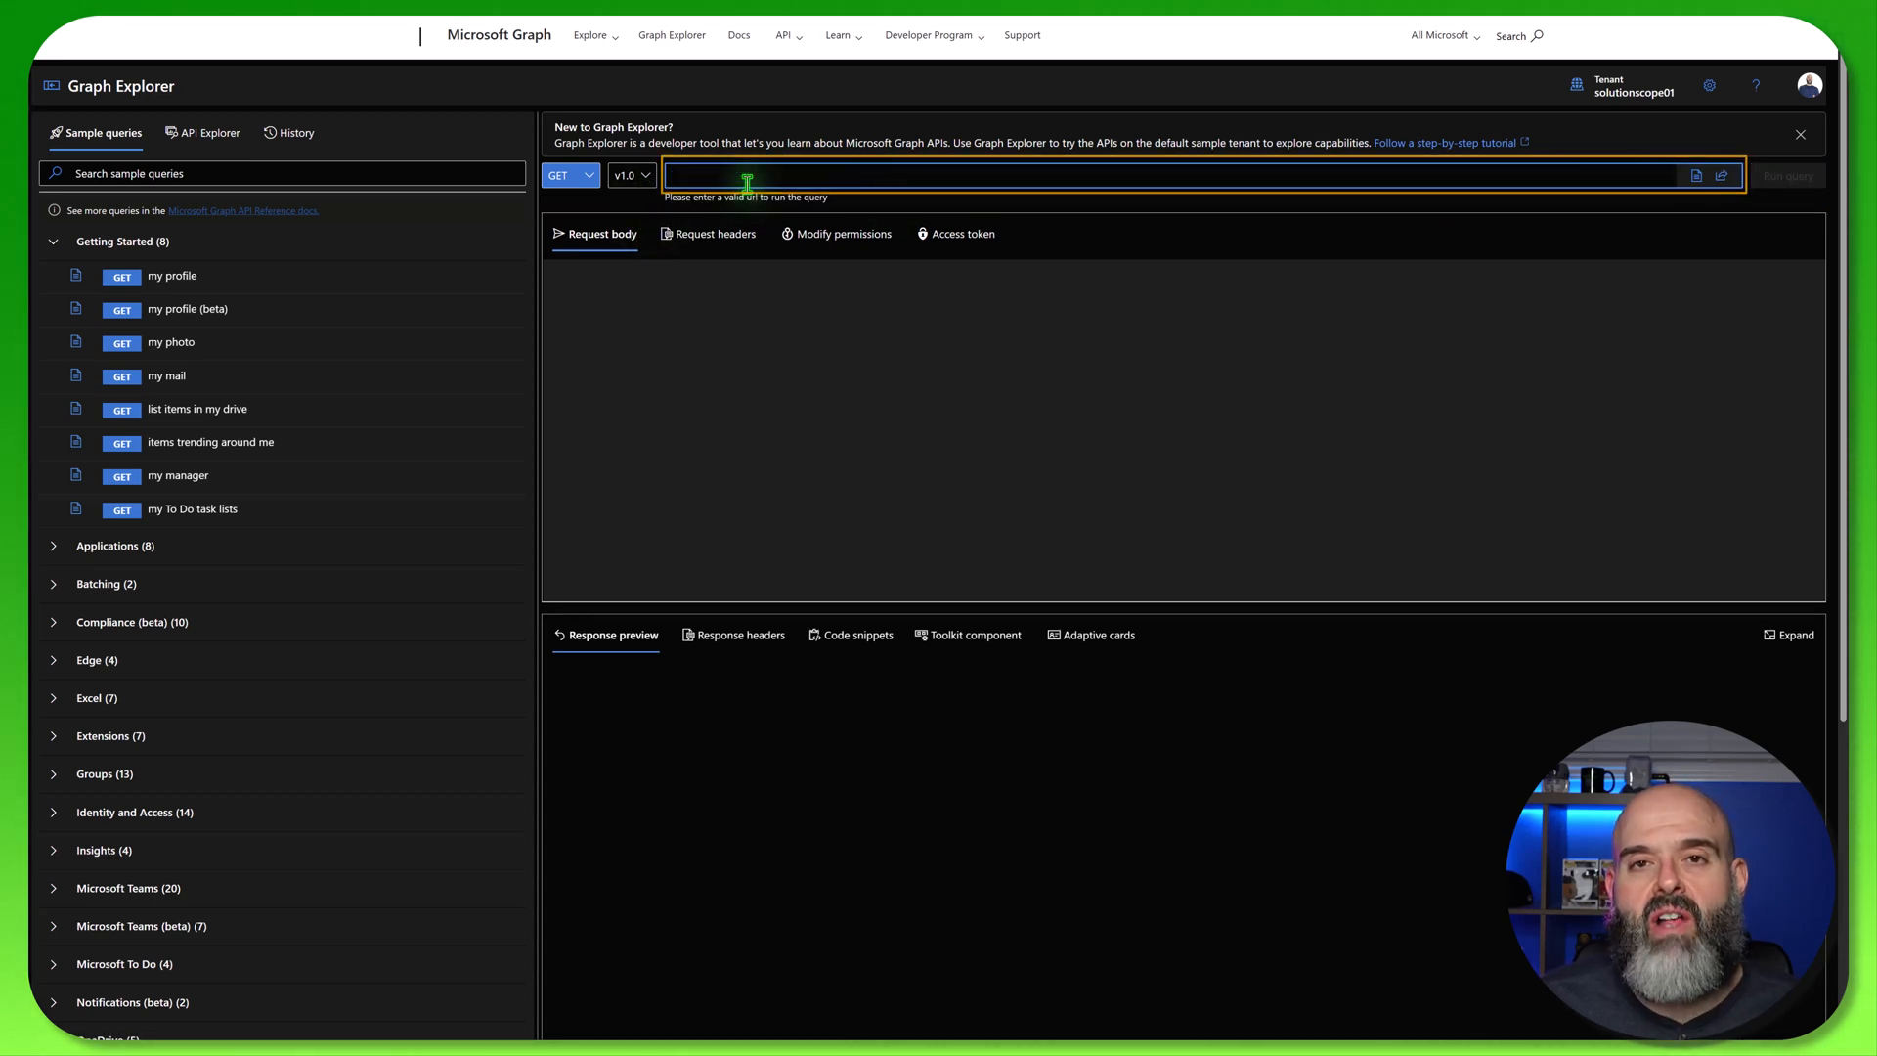
text(https://graph.microsoft.com/v1.0/me/memberOf?$select=id,displayName)
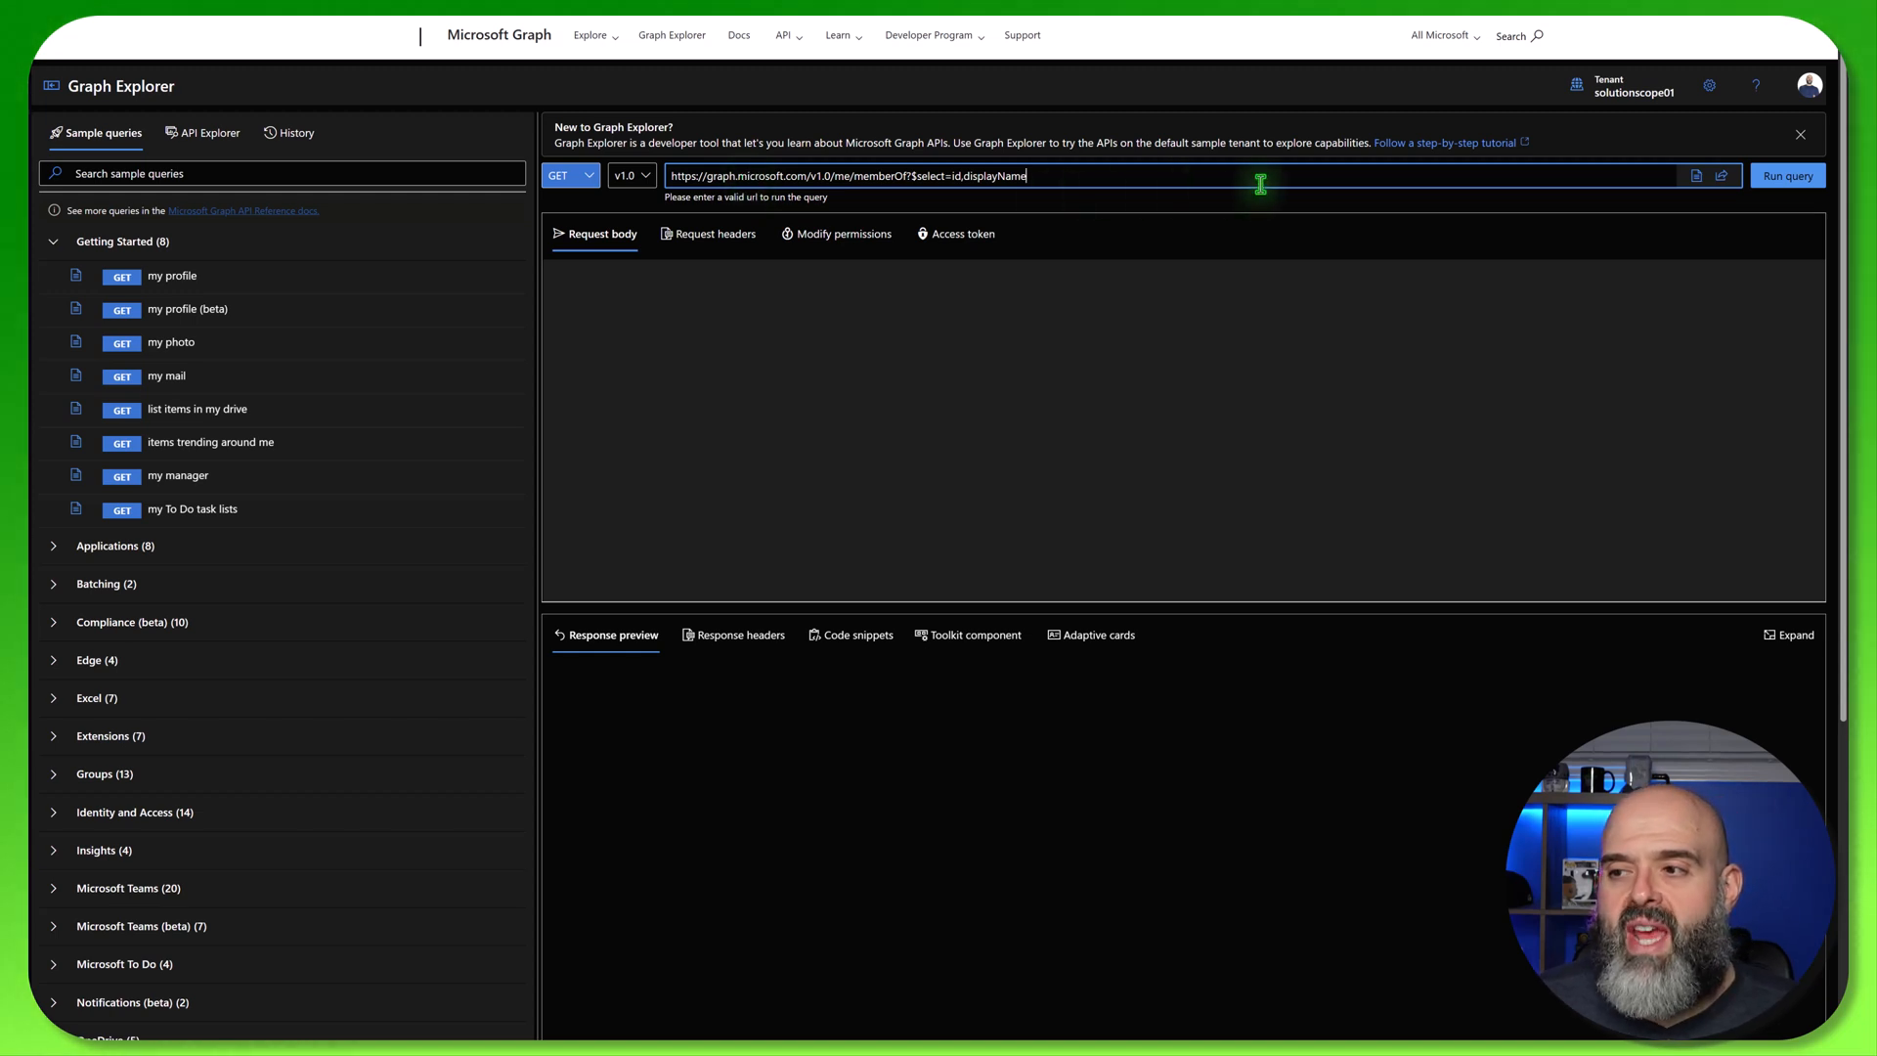
click(1757, 184)
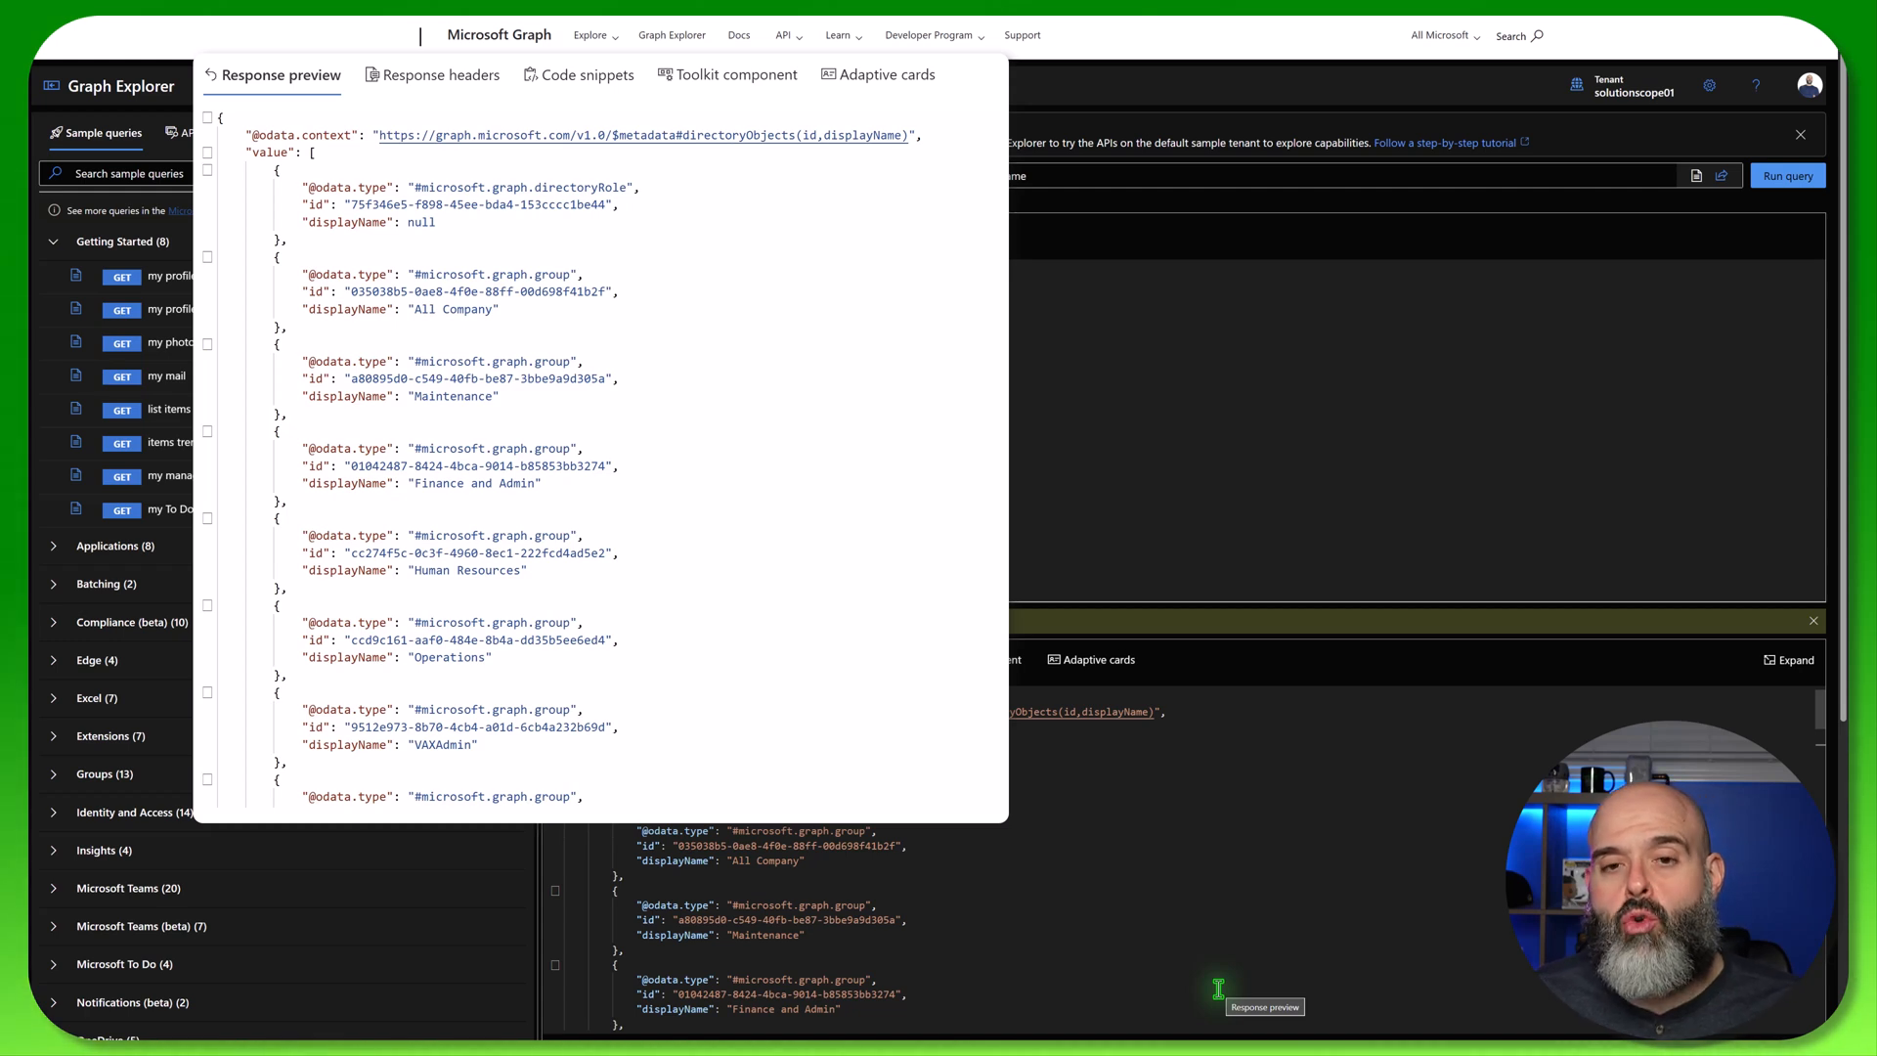
scroll(798, 877, down, 3)
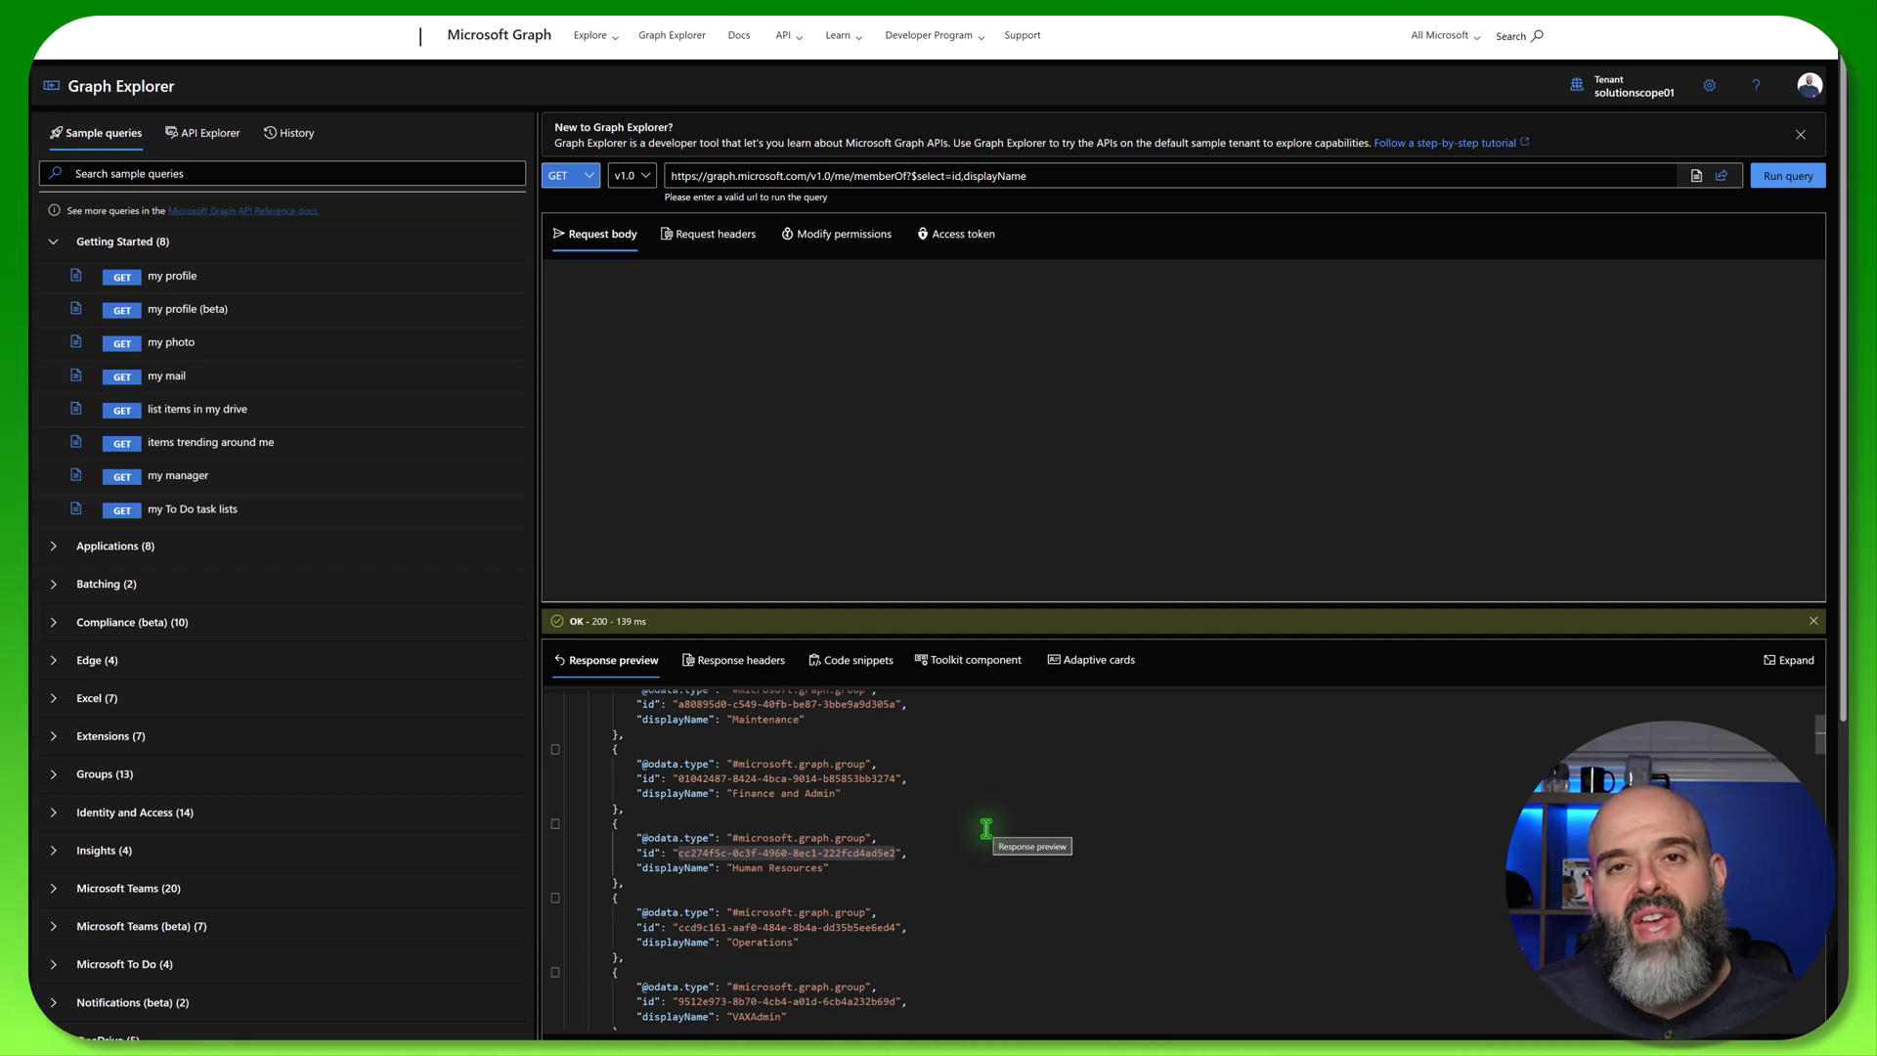
click(728, 448)
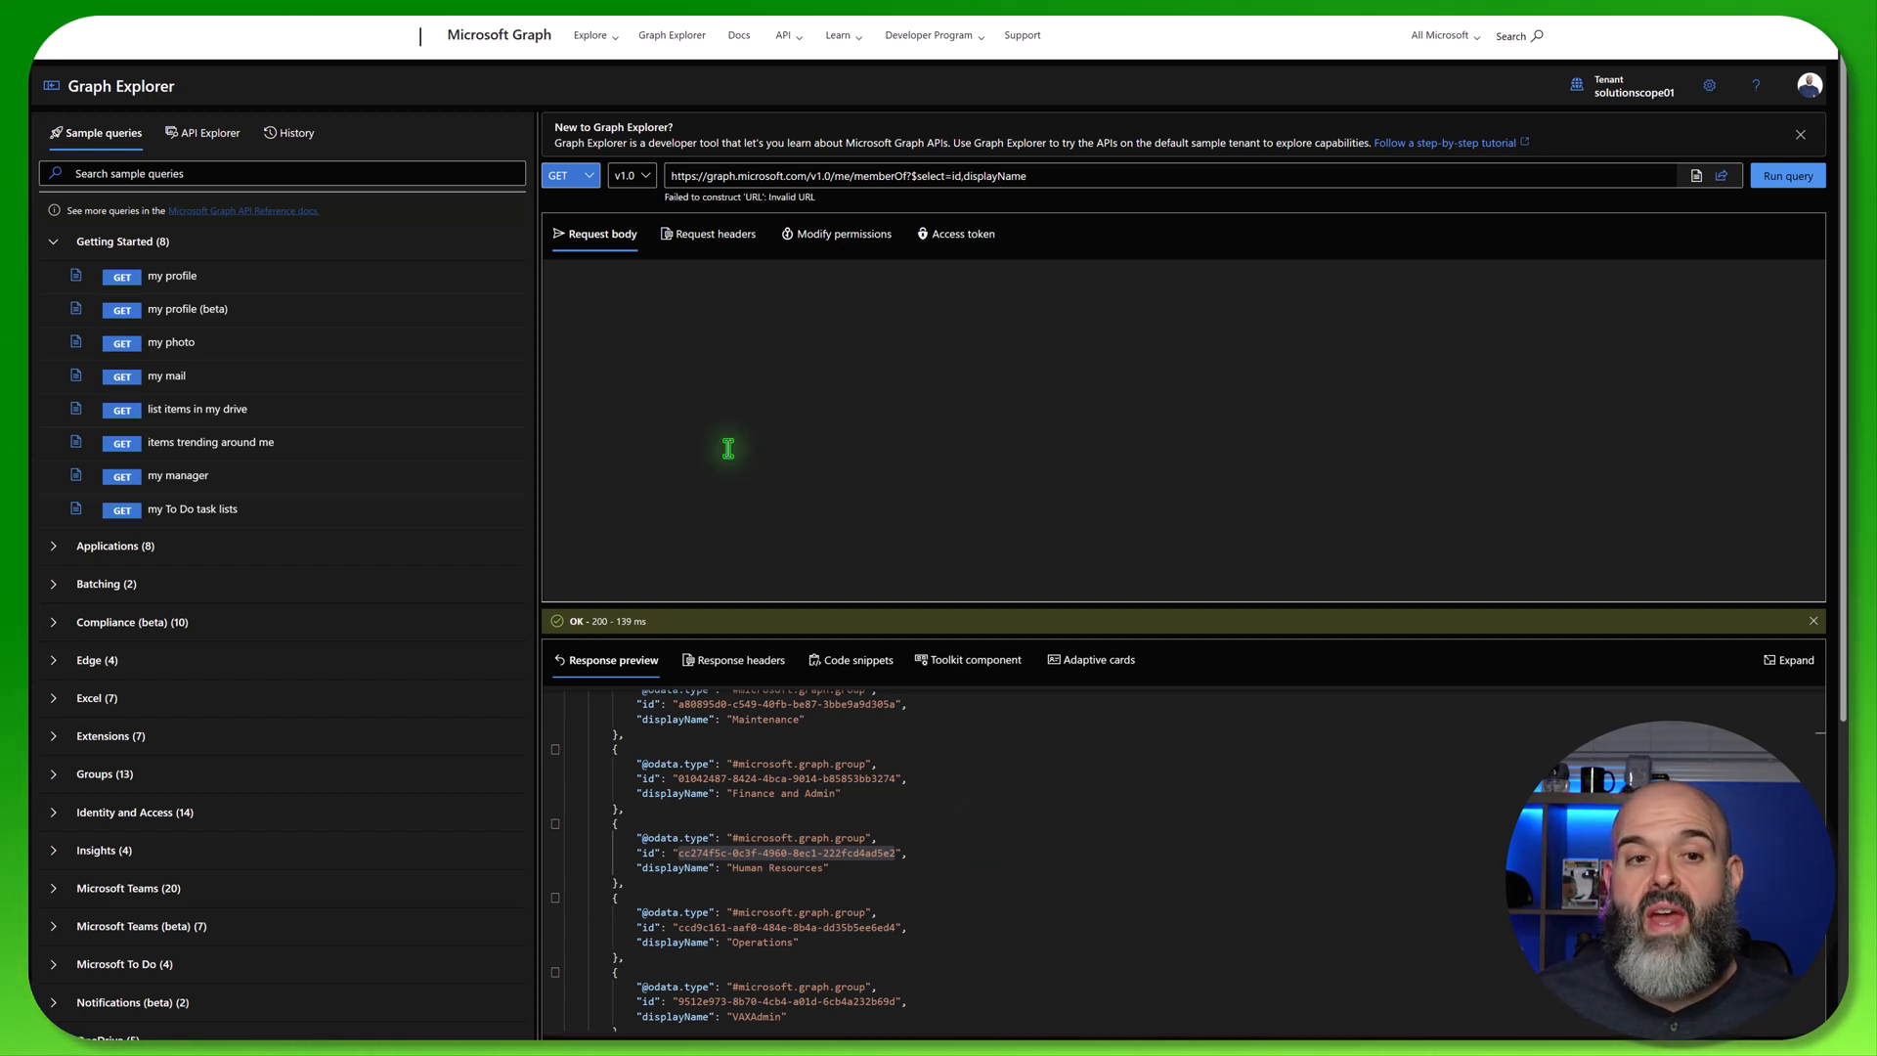
click(841, 176)
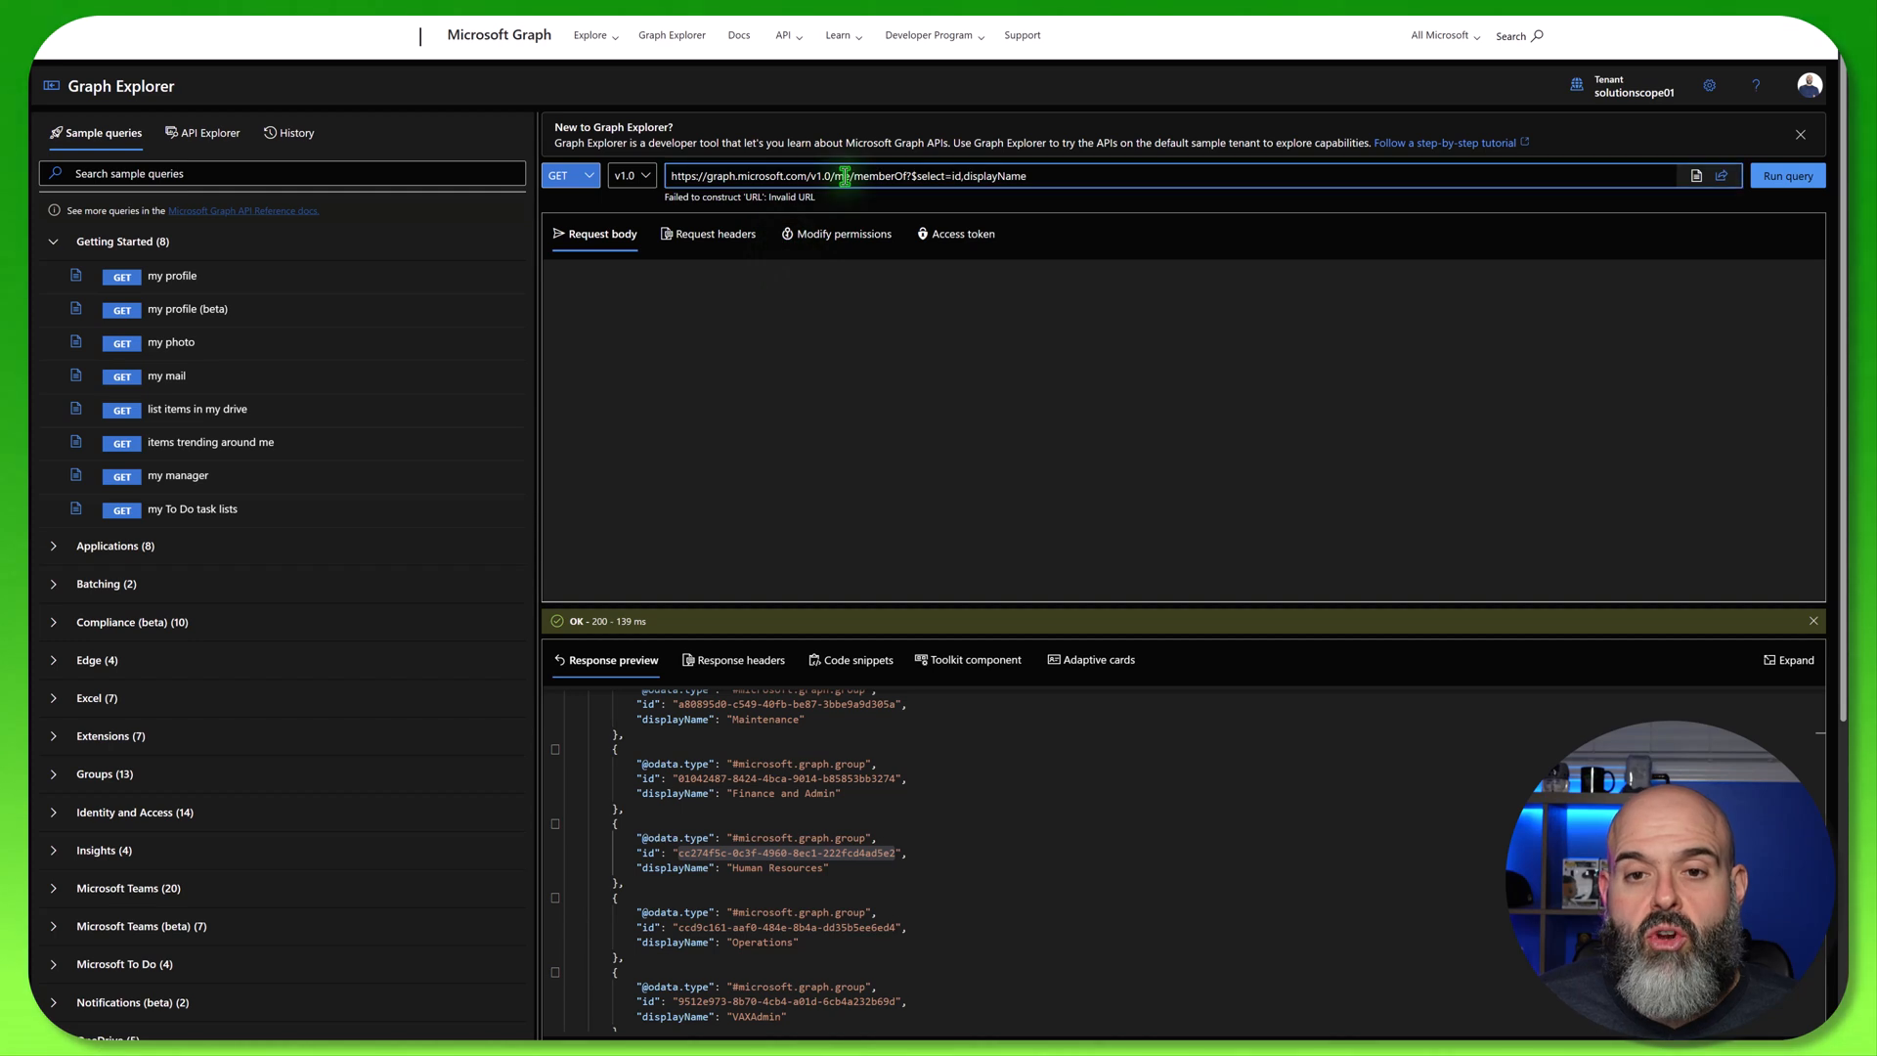
key(ctrl+a)
key(BackSpace)
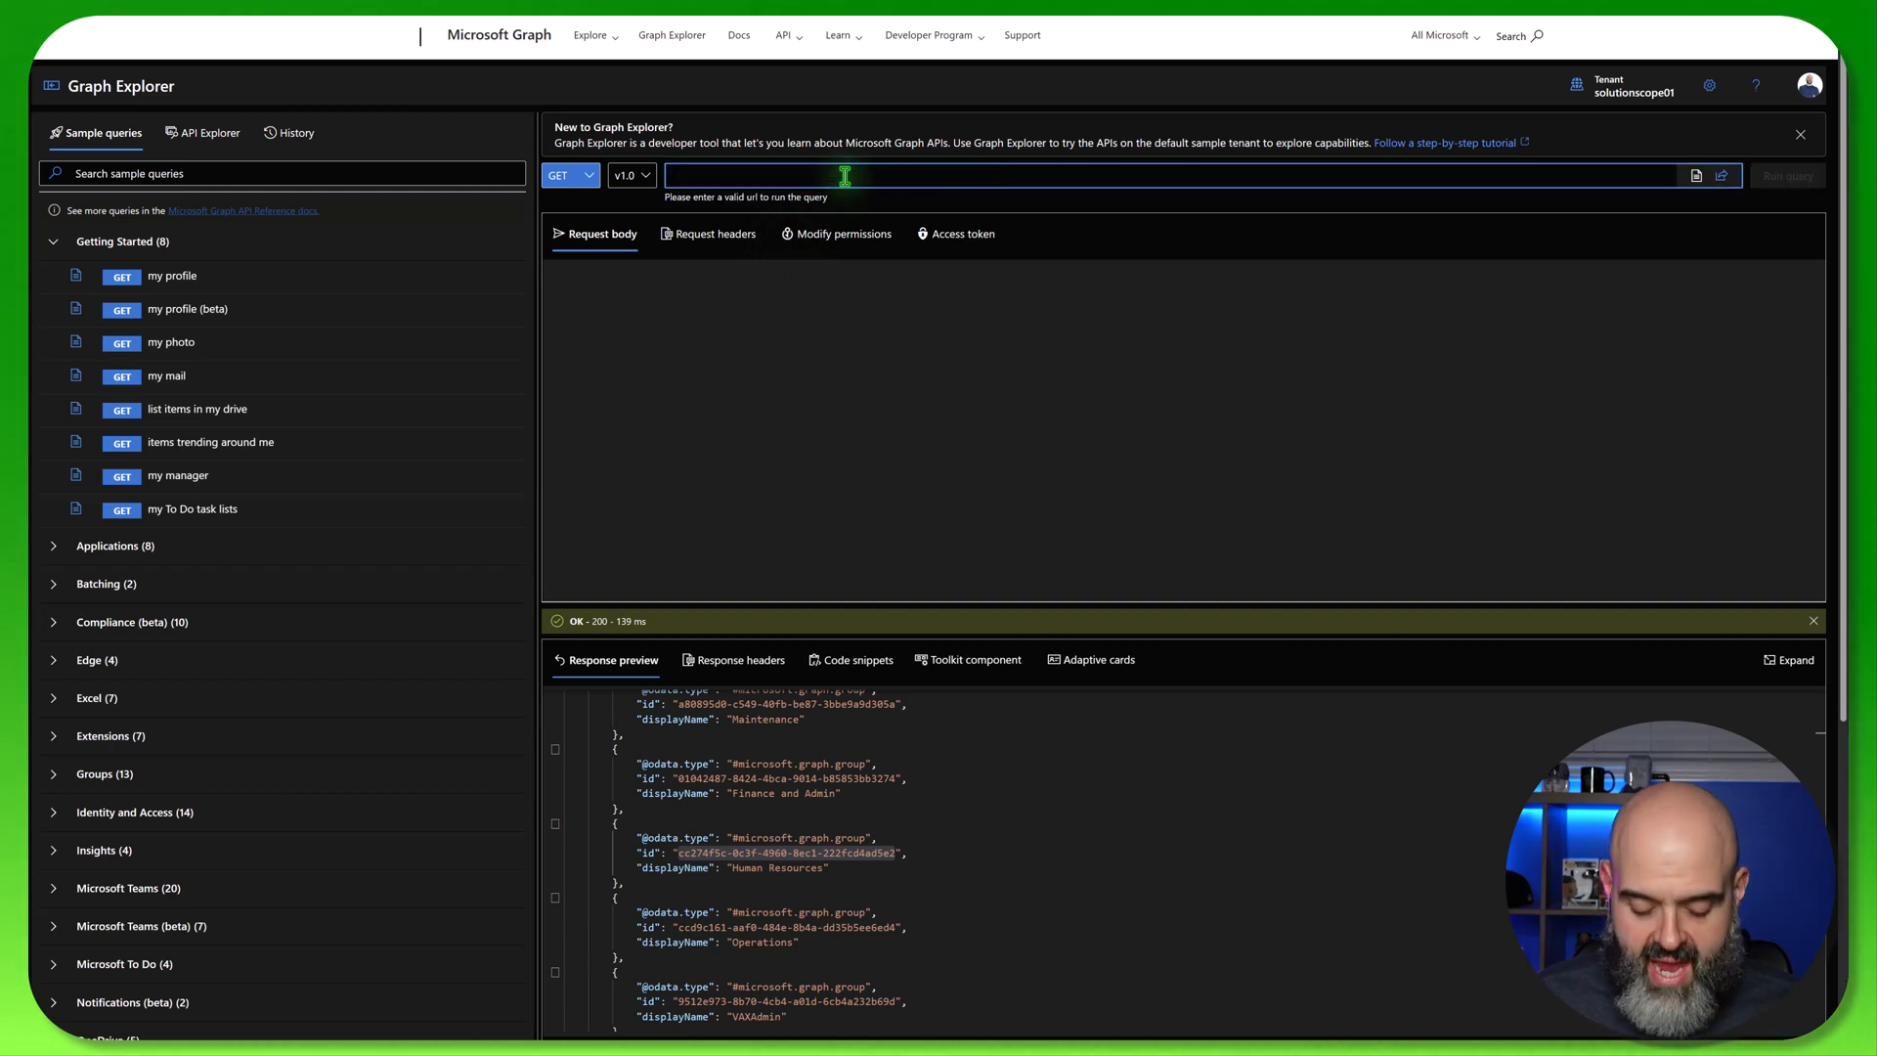
text(https://graph.microsoft.com/v1.0/groups/{group-id}/calendar)
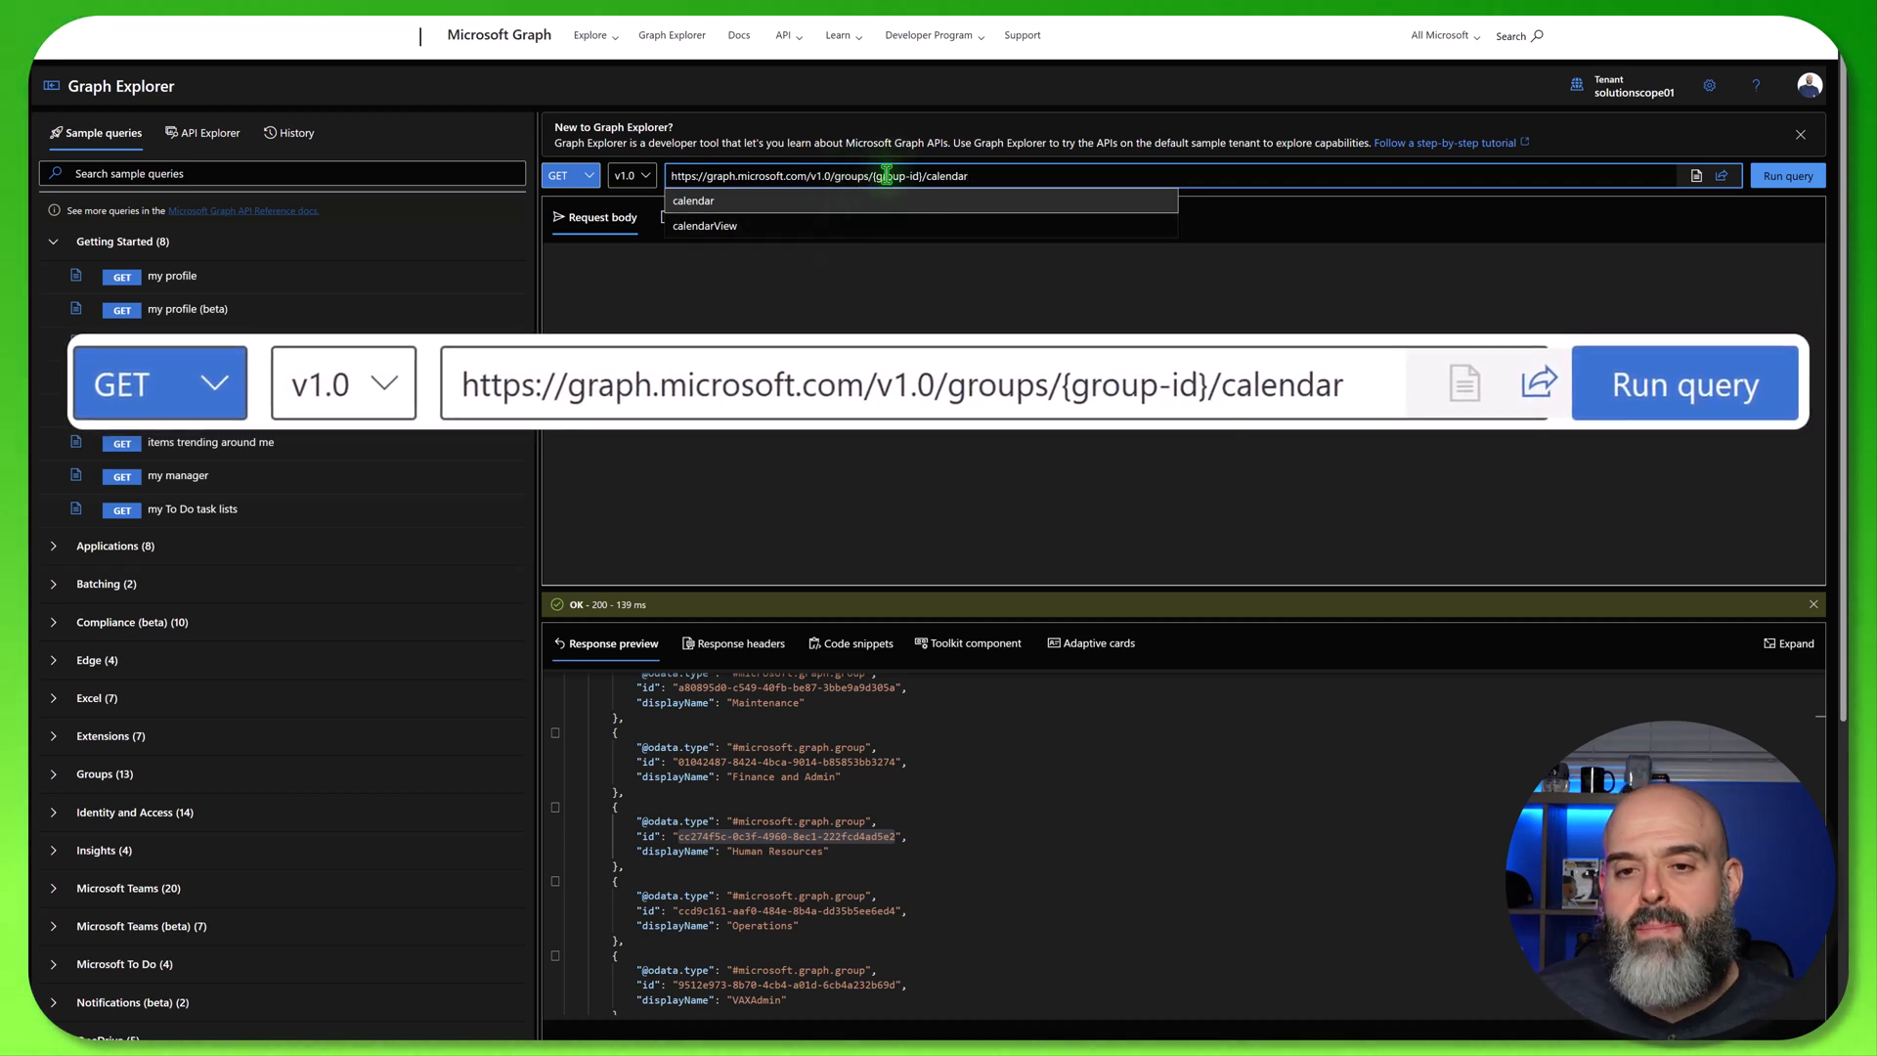
Replace the {group-id} placeholder with the Human Resources group's id, cc274f5c-0c3f-4960-8ec1-222fcd4ad5e2, and run the query.
click(884, 176)
key(Left)
key(Left)
key(shift+Right)
key(shift+Right)
key(shift+Right)
key(shift+Right)
key(shift+Right)
key(shift+Right)
key(shift+Right)
key(shift+Right)
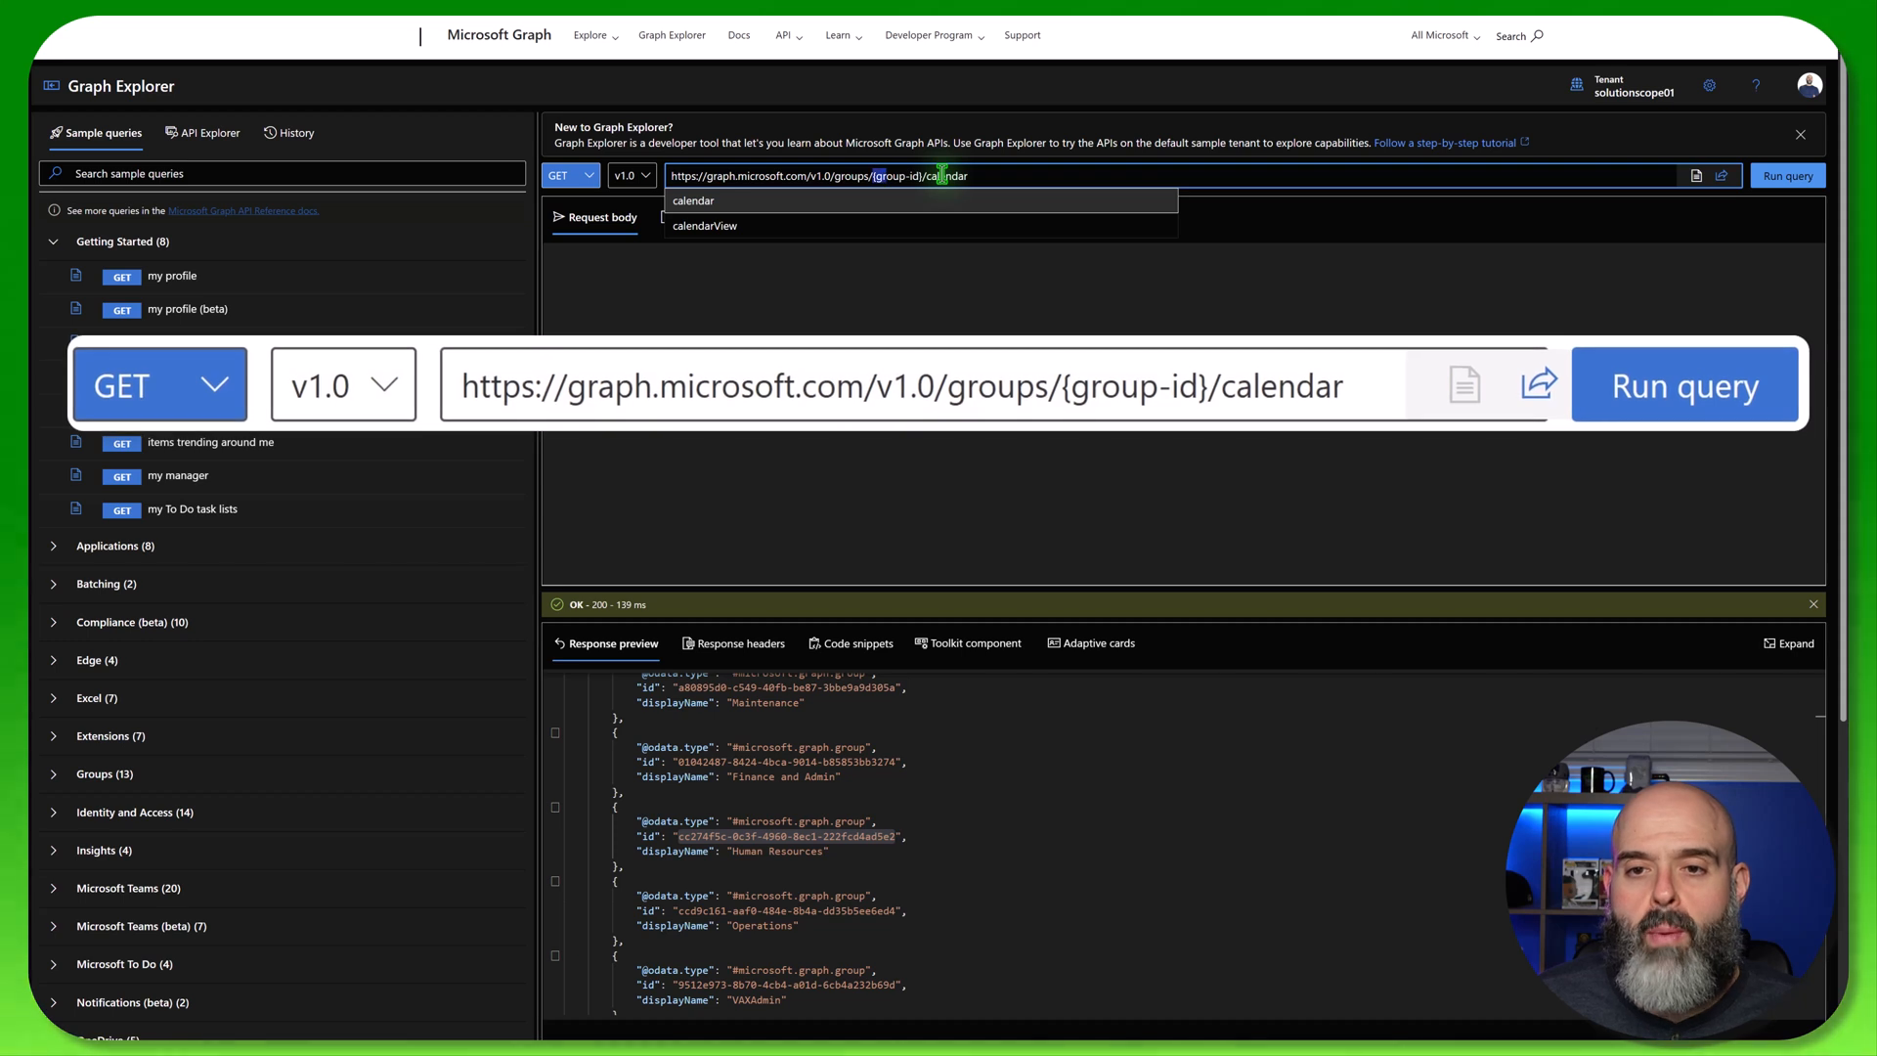
key(shift+Right)
key(shift+Right)
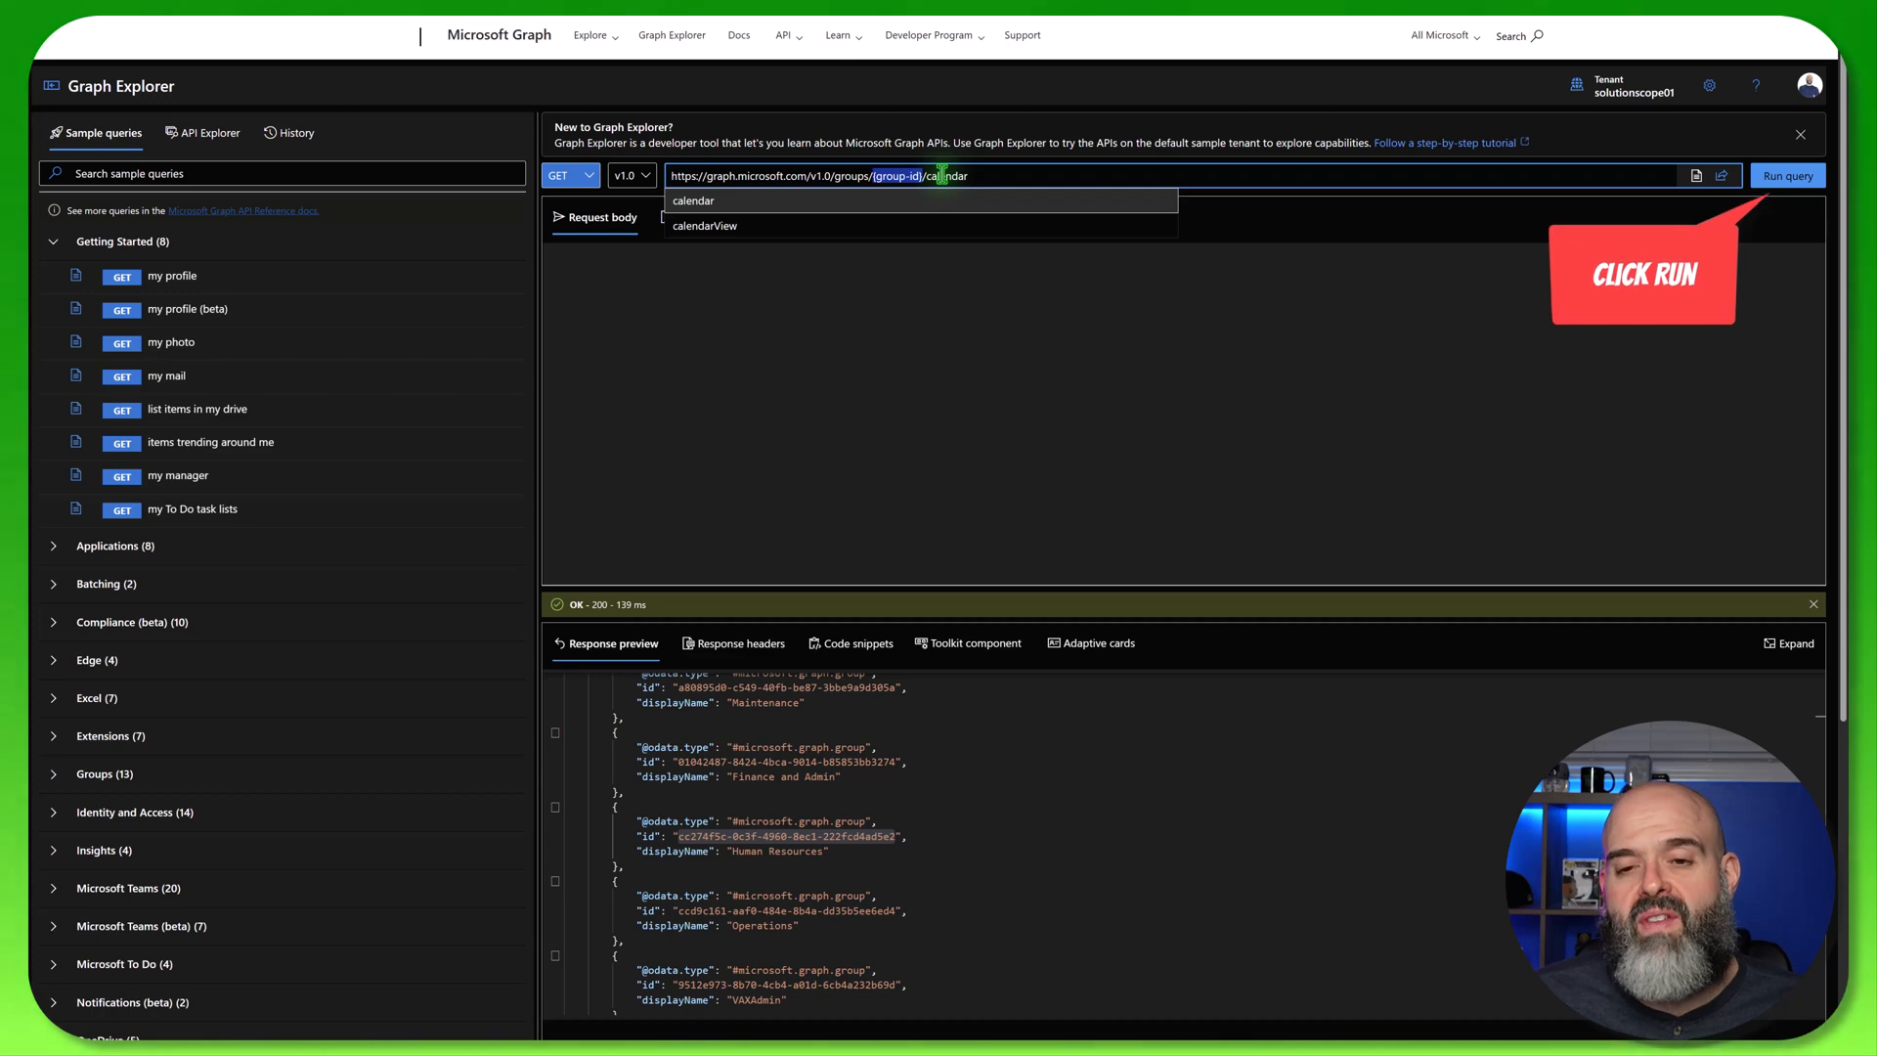
text(cc274f5c-0c3f-4960-8ec1-222fcd4ad5e2)
key(Return)
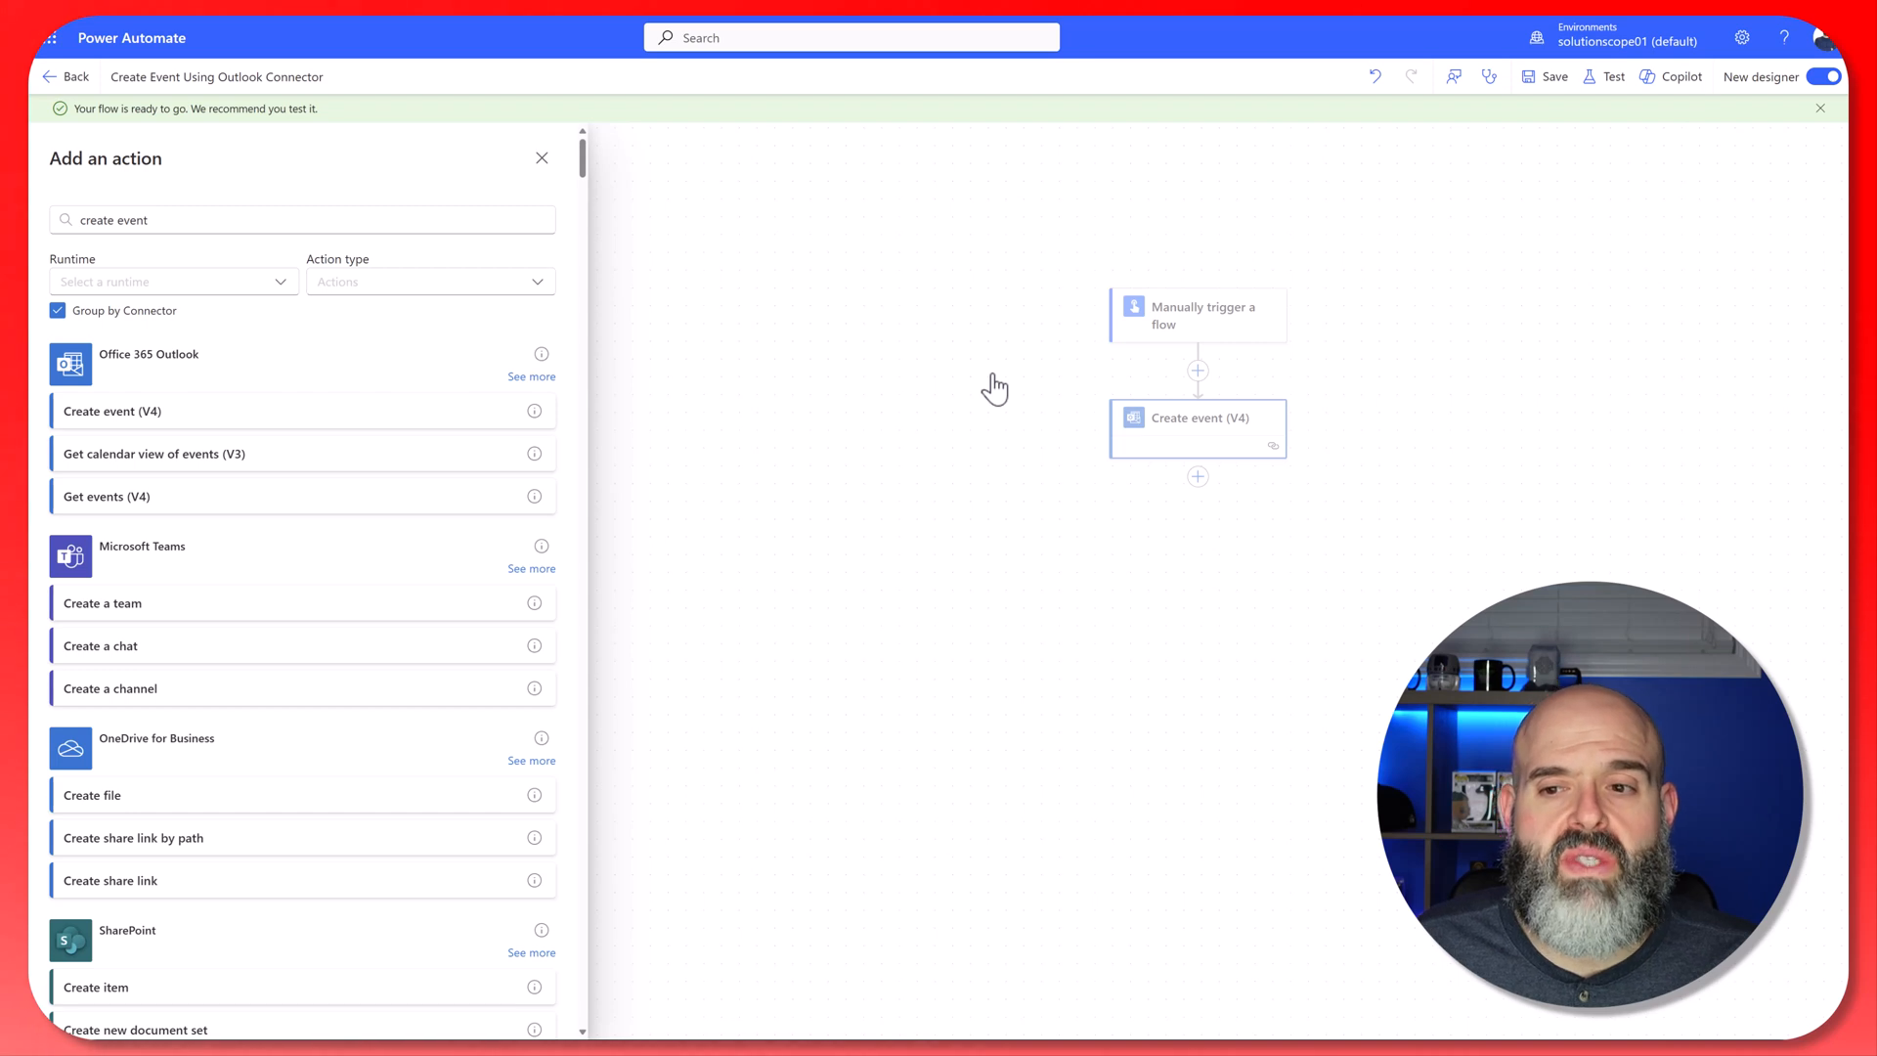
In Power Automate, show the parameters of the Create event (V4) action and start a test of the flow.
click(997, 369)
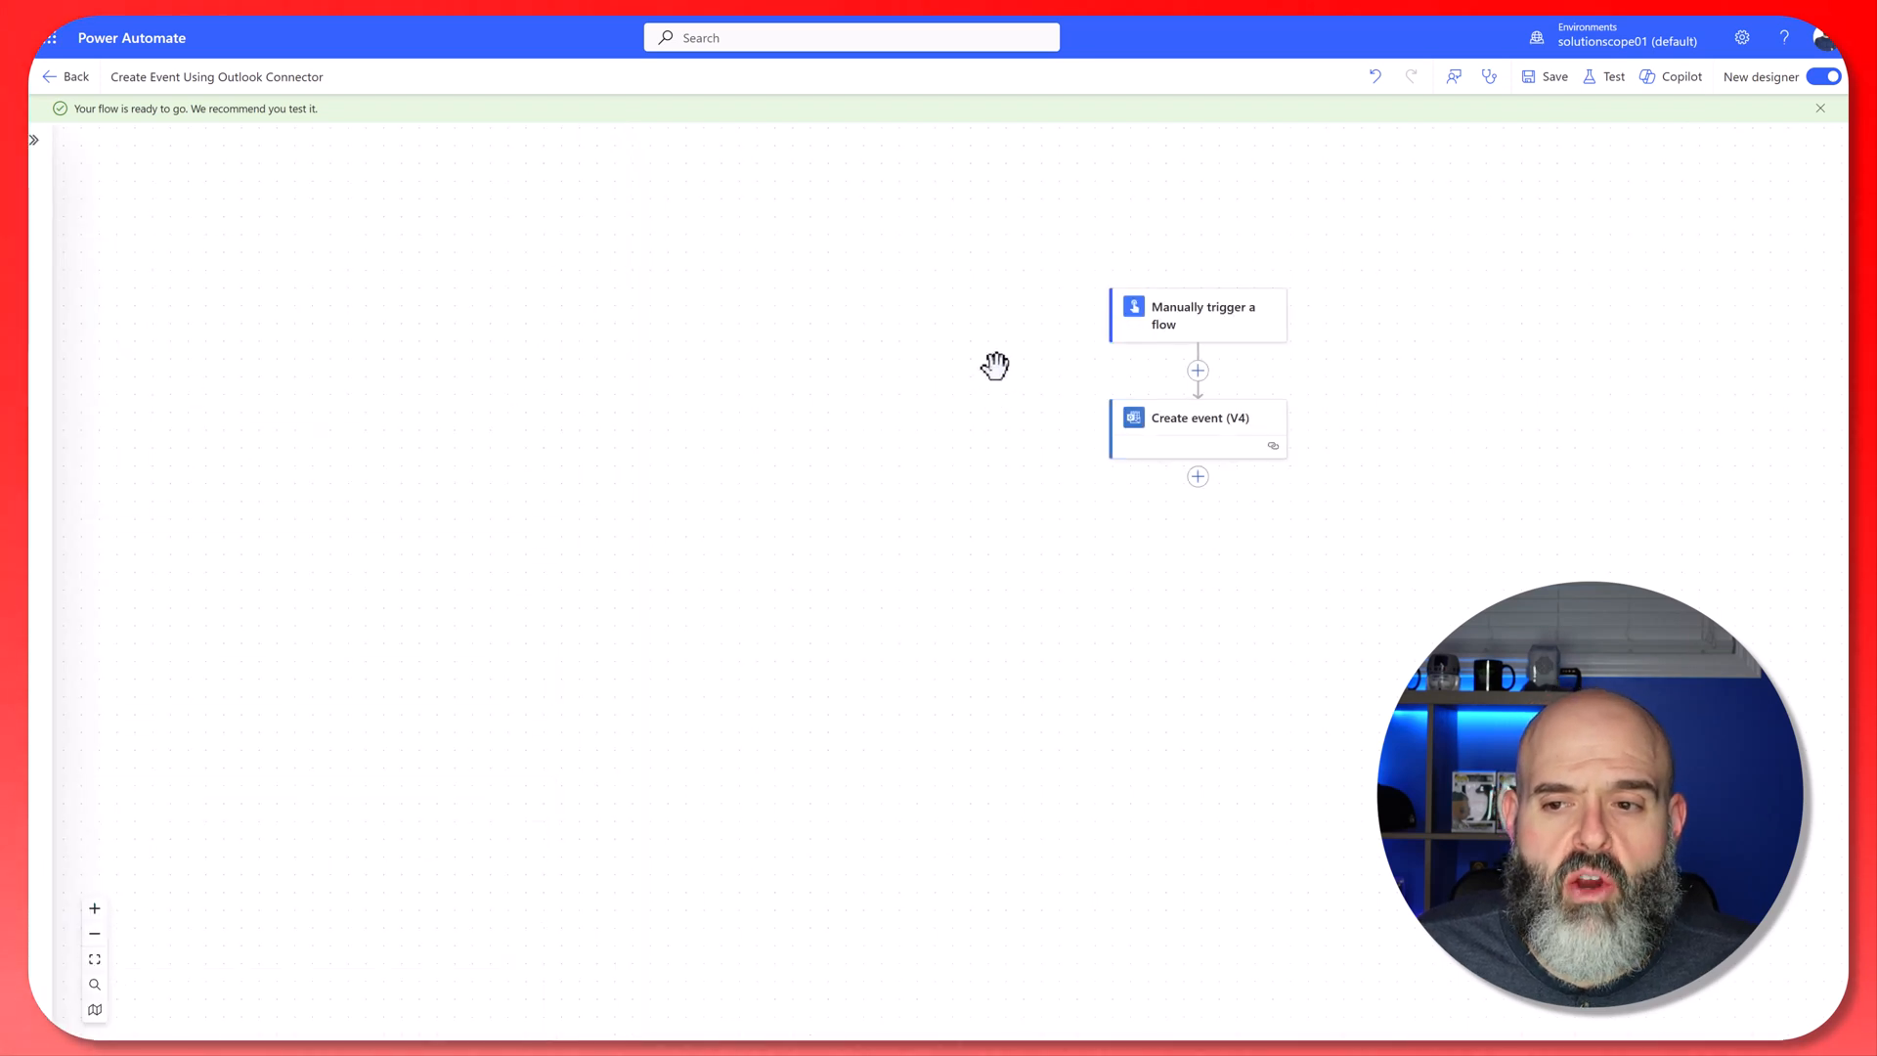
click(1174, 442)
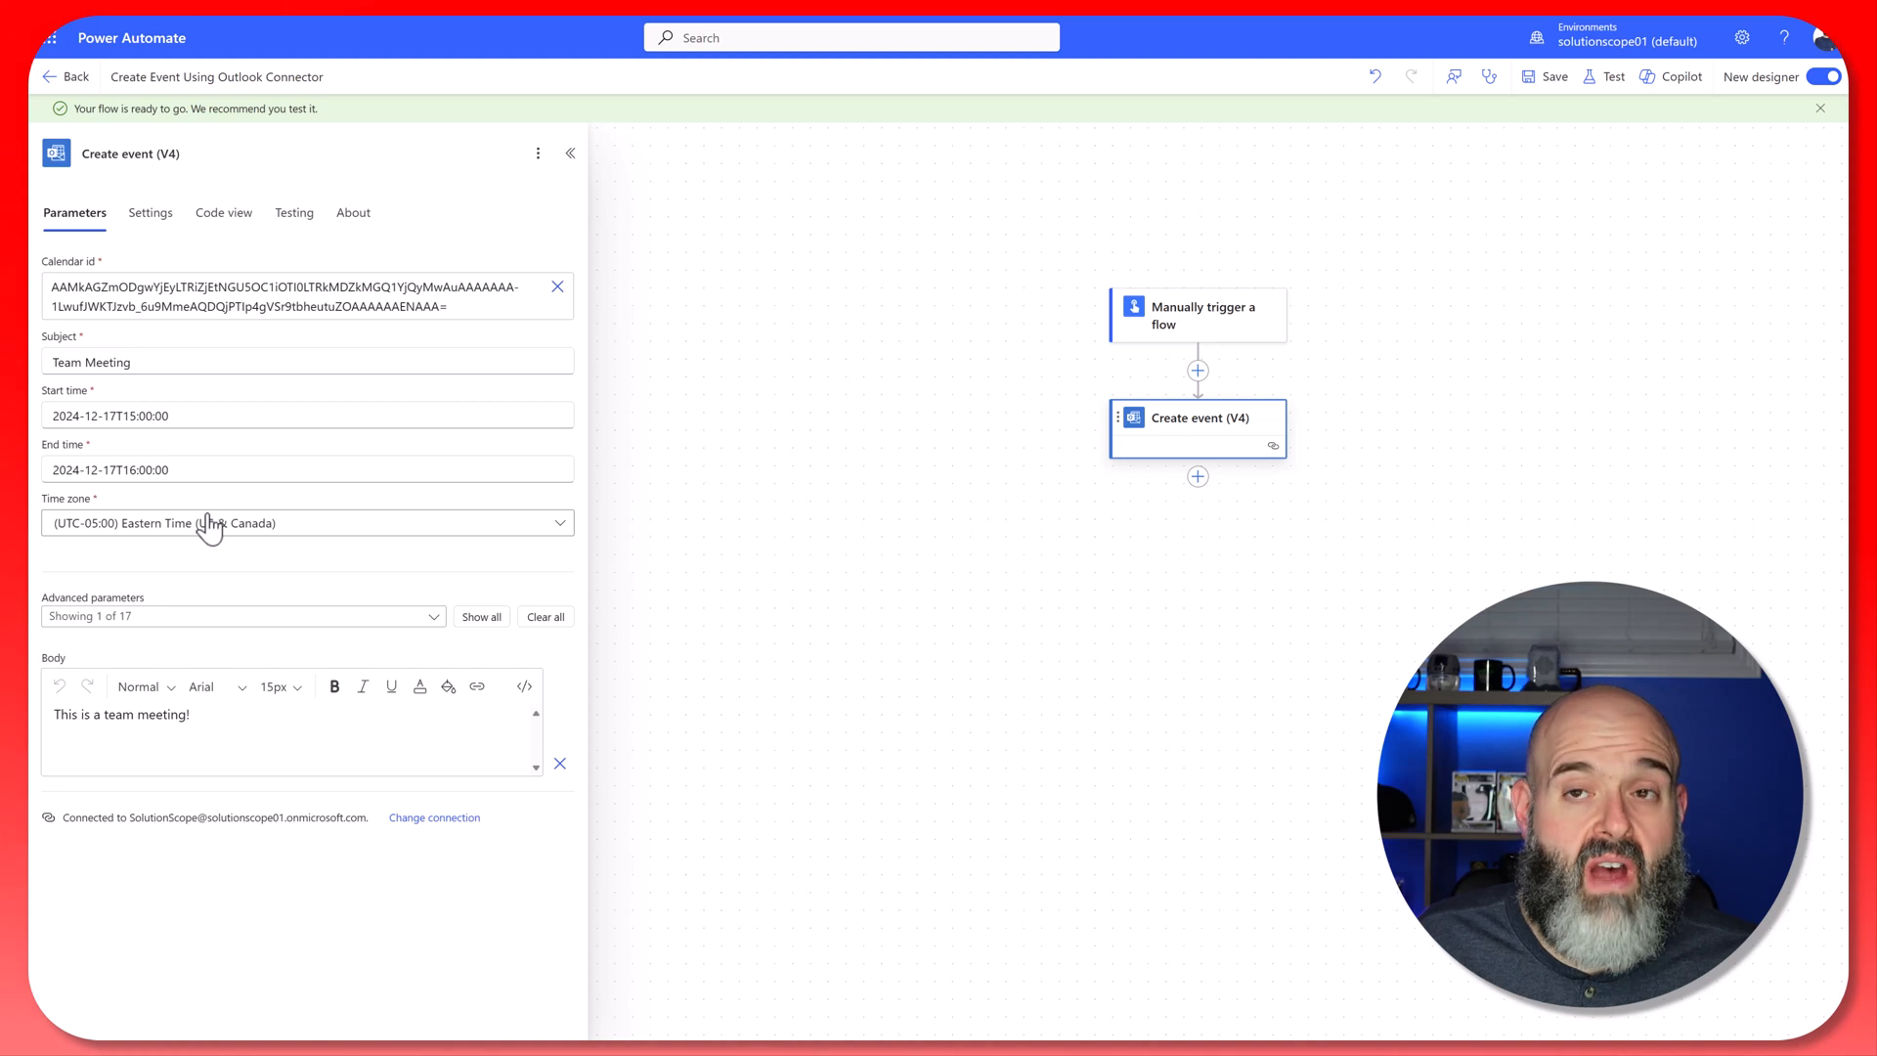
click(1616, 89)
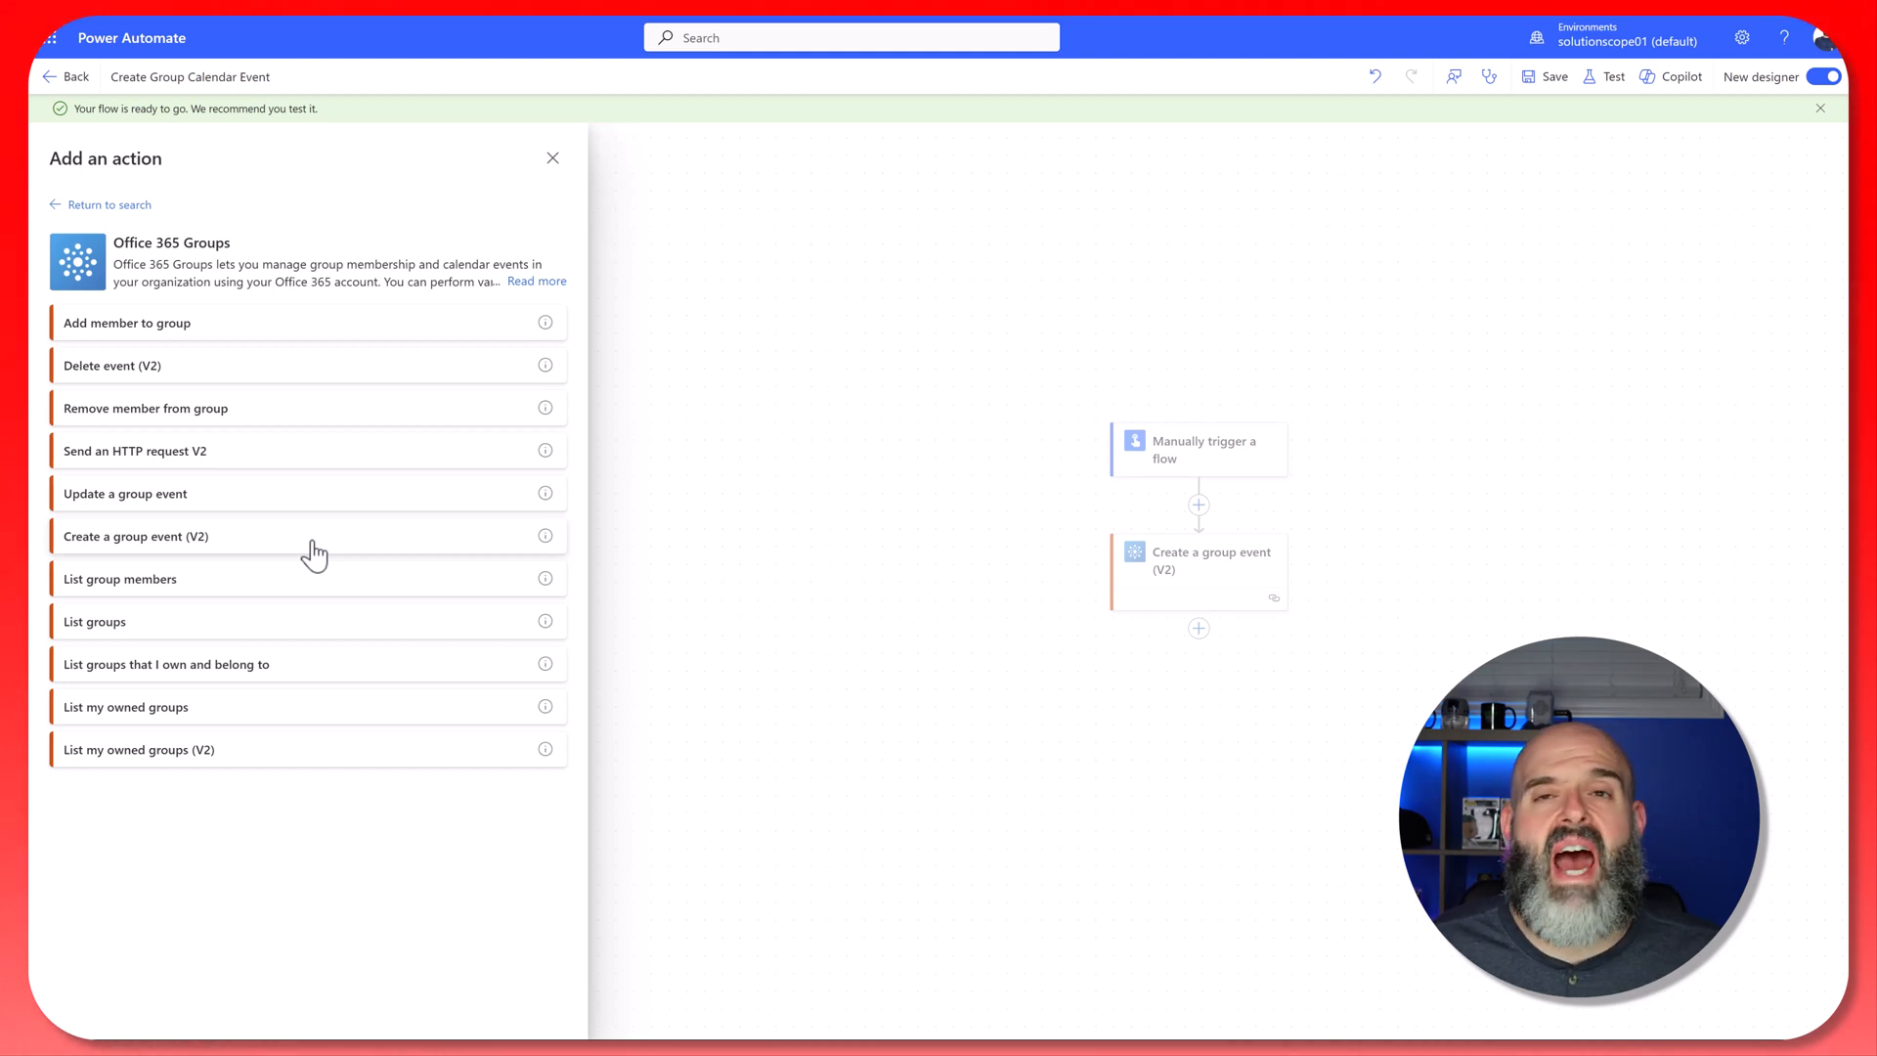
Set the Group Id of the Create a group event (V2) action to the custom value cc274f5c-0c3f-4960-8ec1-222fcd4ad5e2.
click(919, 574)
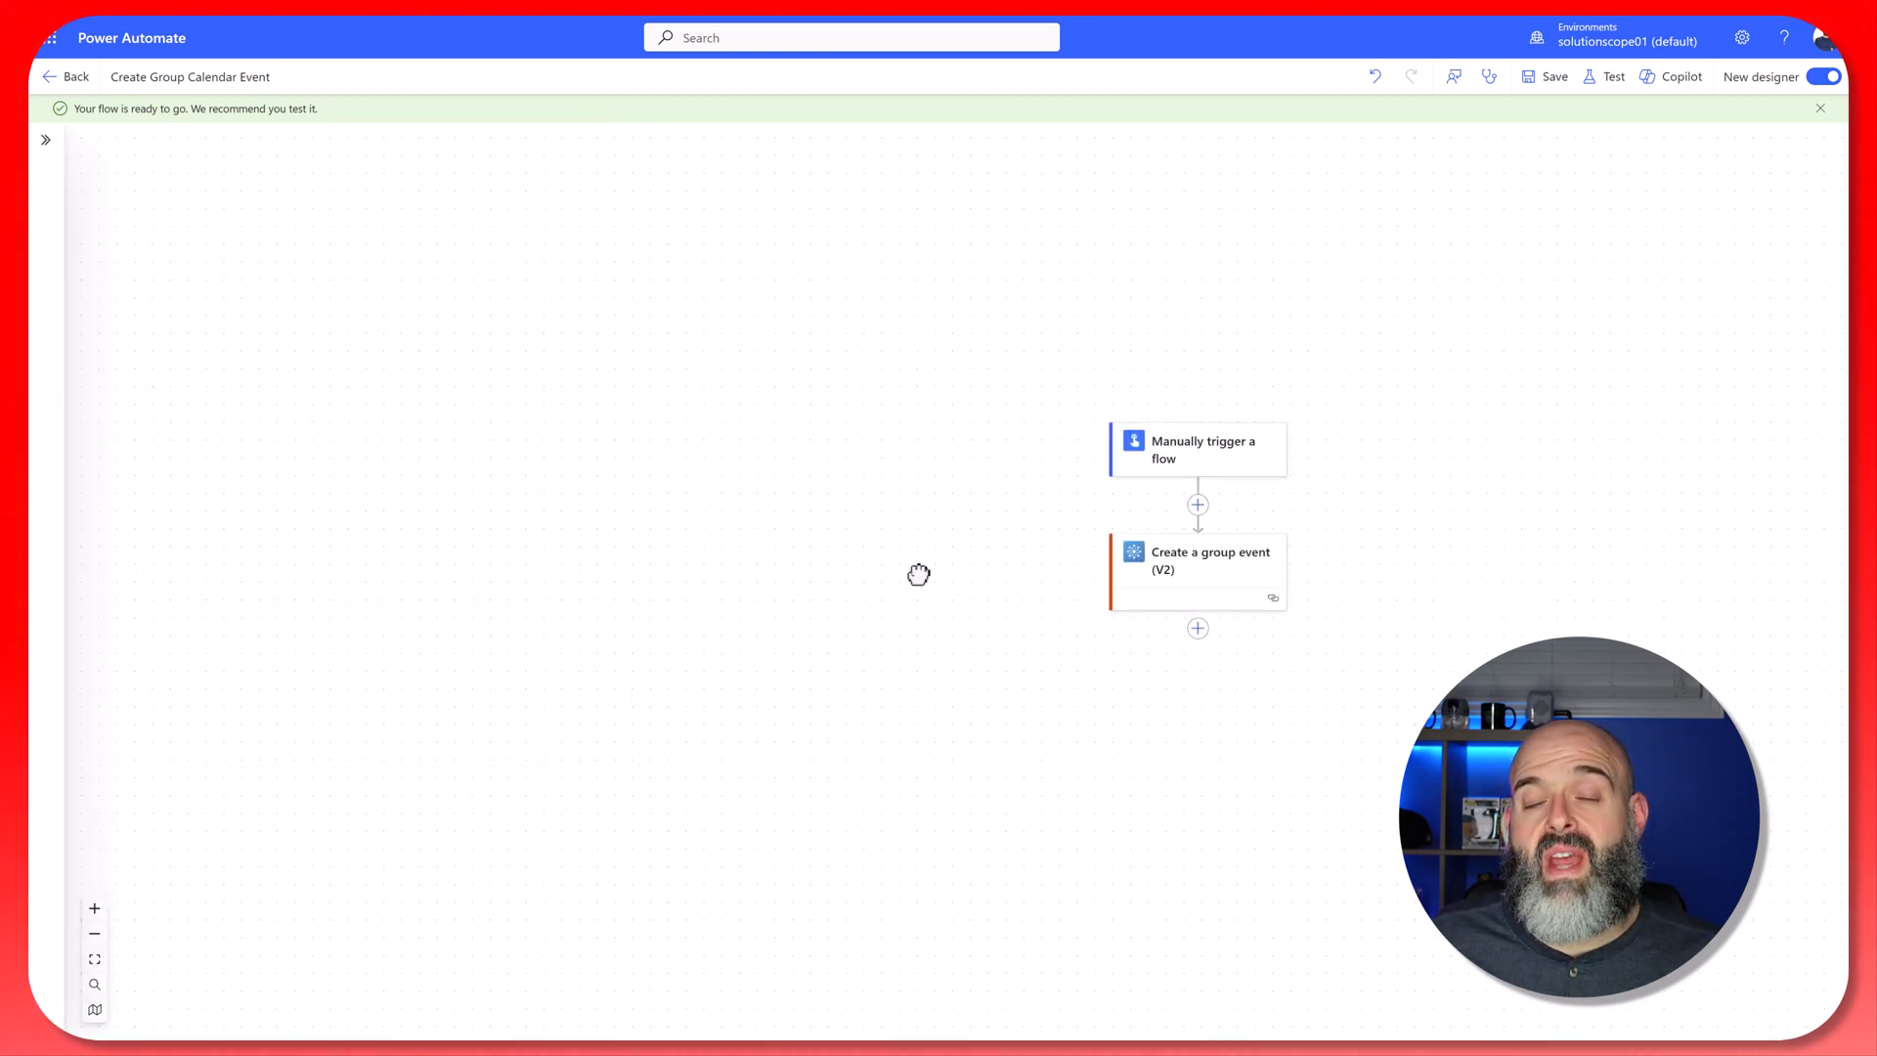
click(1223, 573)
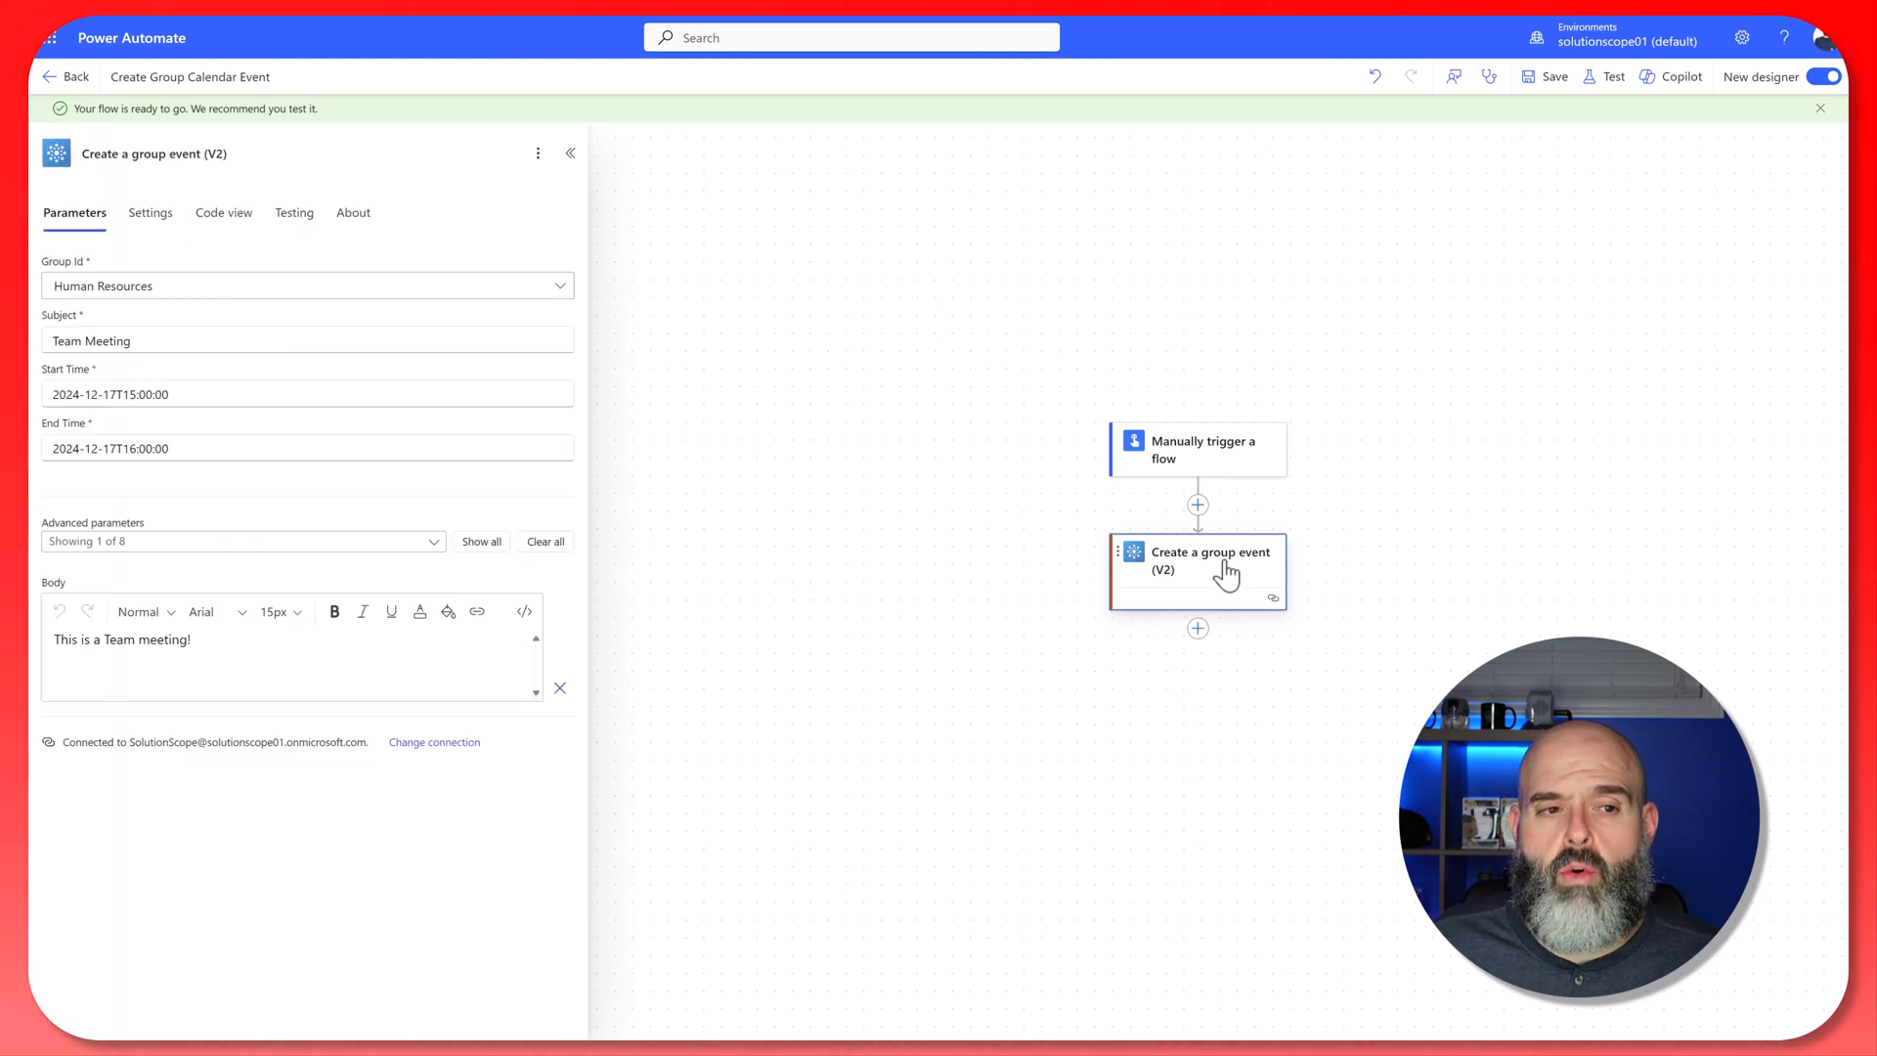
click(560, 288)
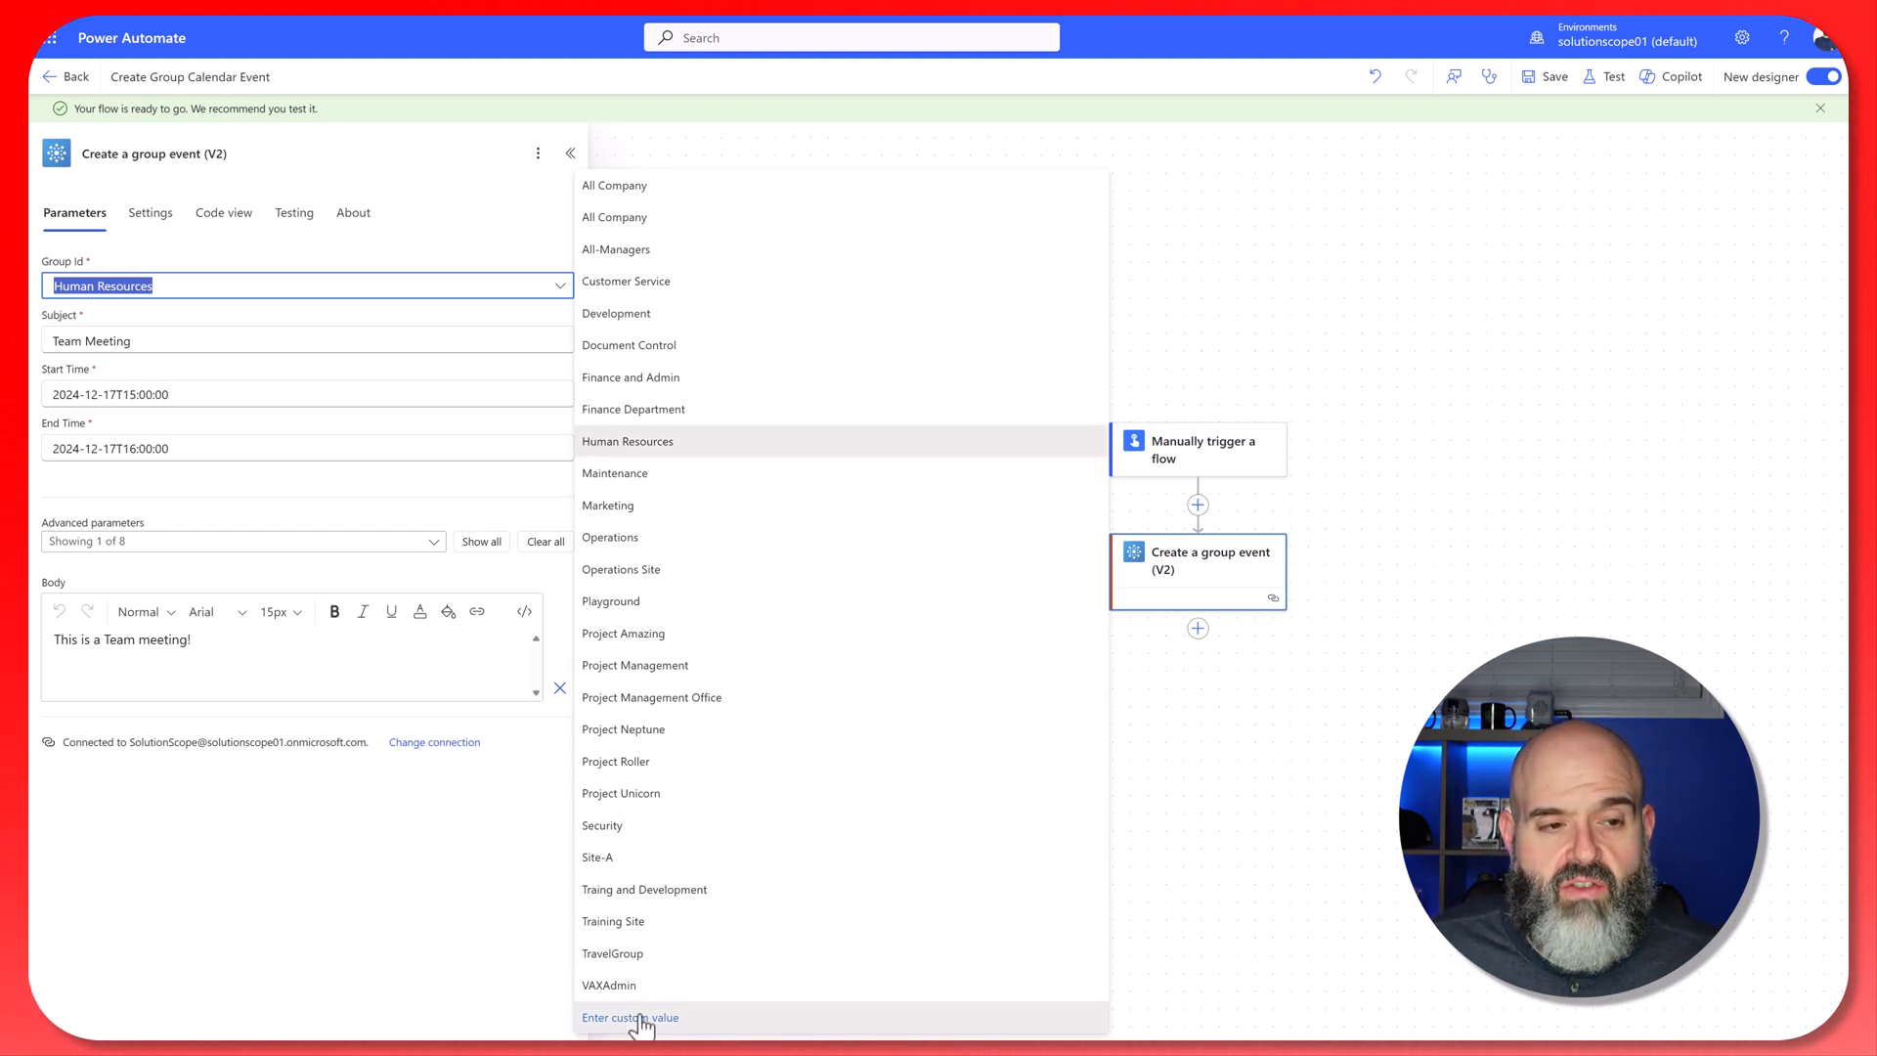
click(674, 1017)
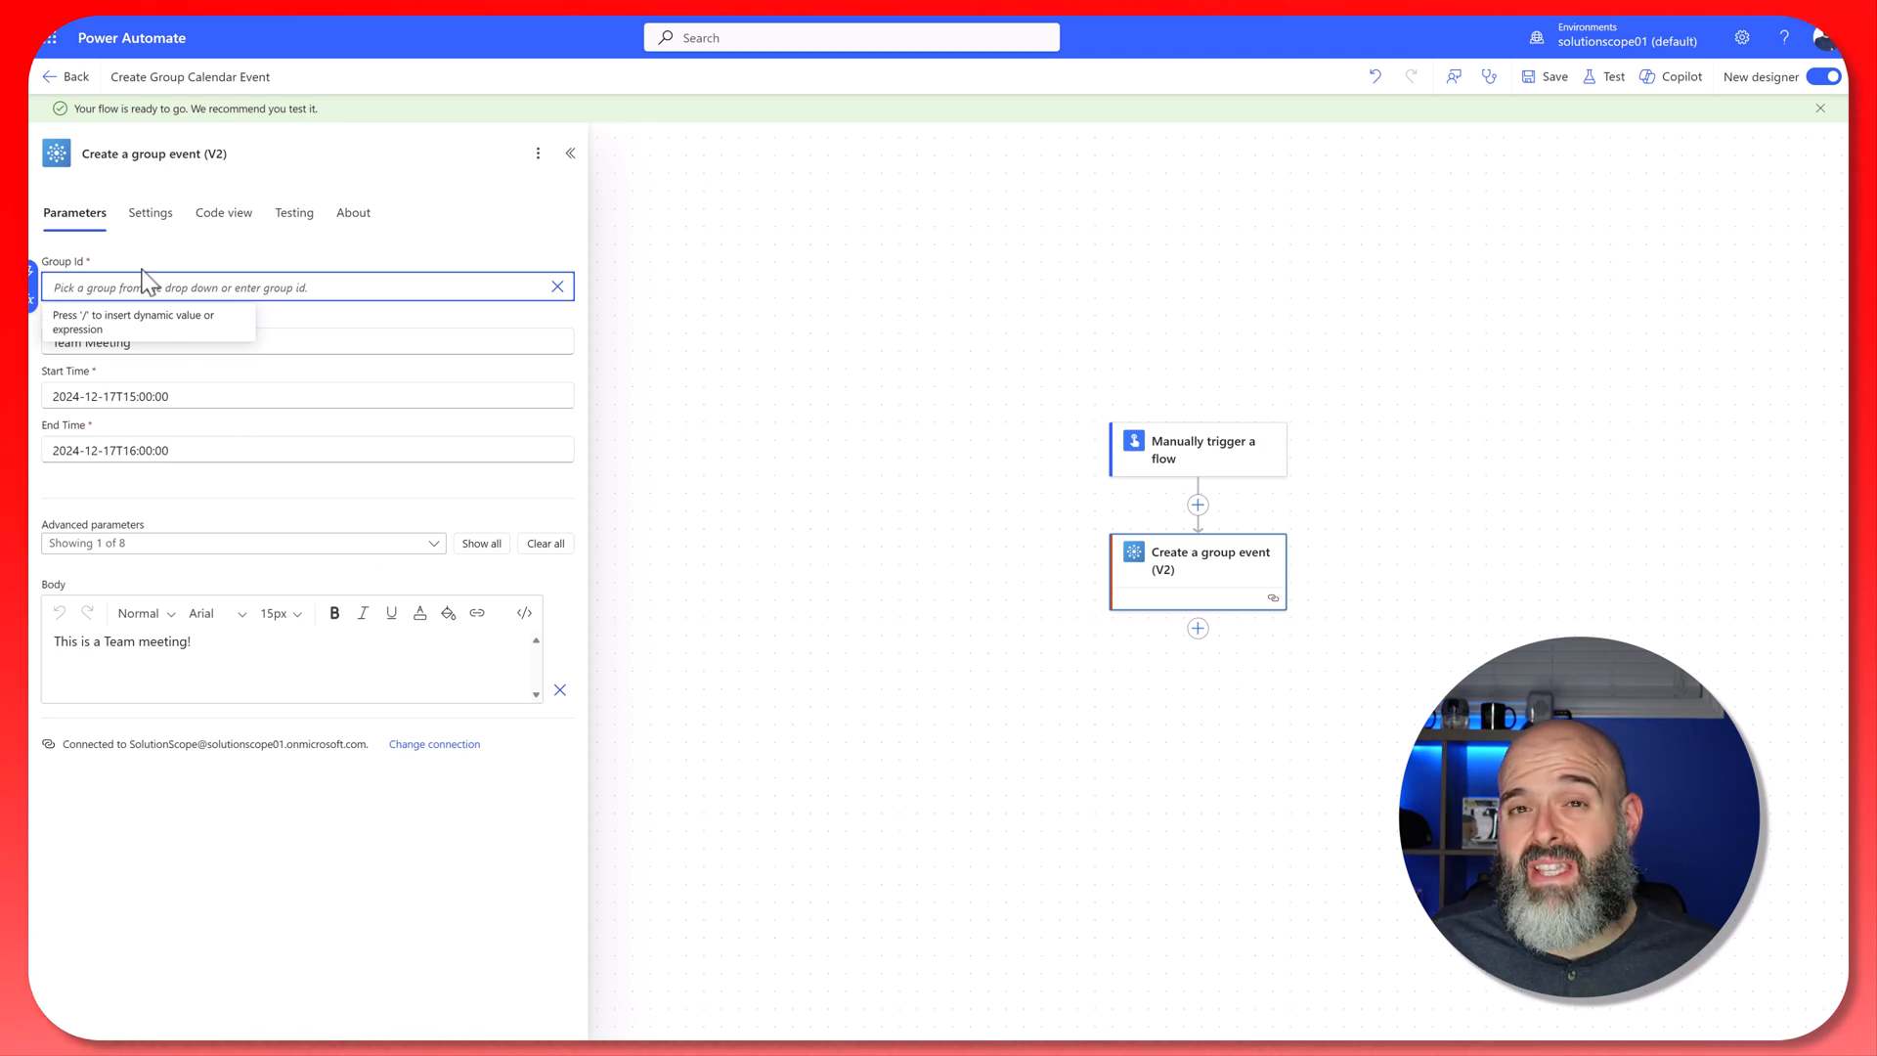
text(cc274f5c-0c3f-4960-8ec1-222fcd4ad5e2)
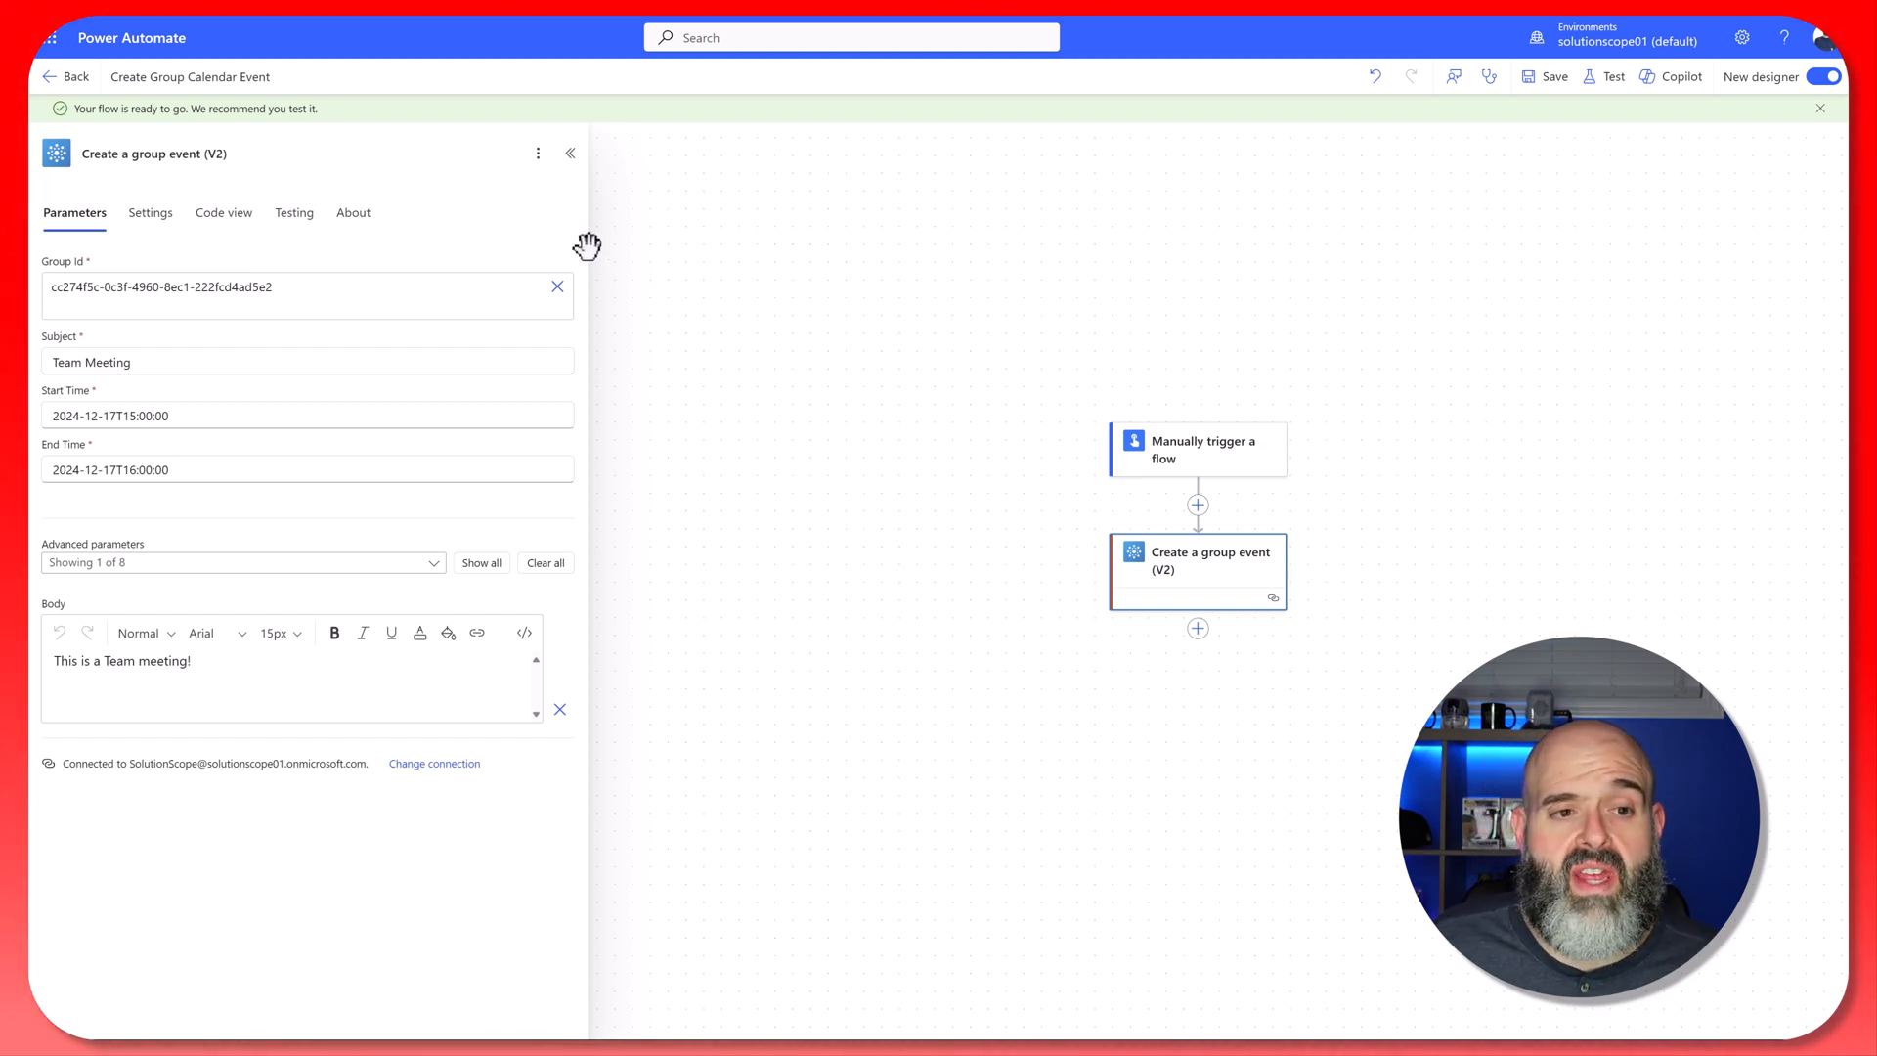
Test the Create Group Calendar Event flow and open the Team Meeting event on Tuesday, December 17 in the Outlook calendar.
click(1613, 78)
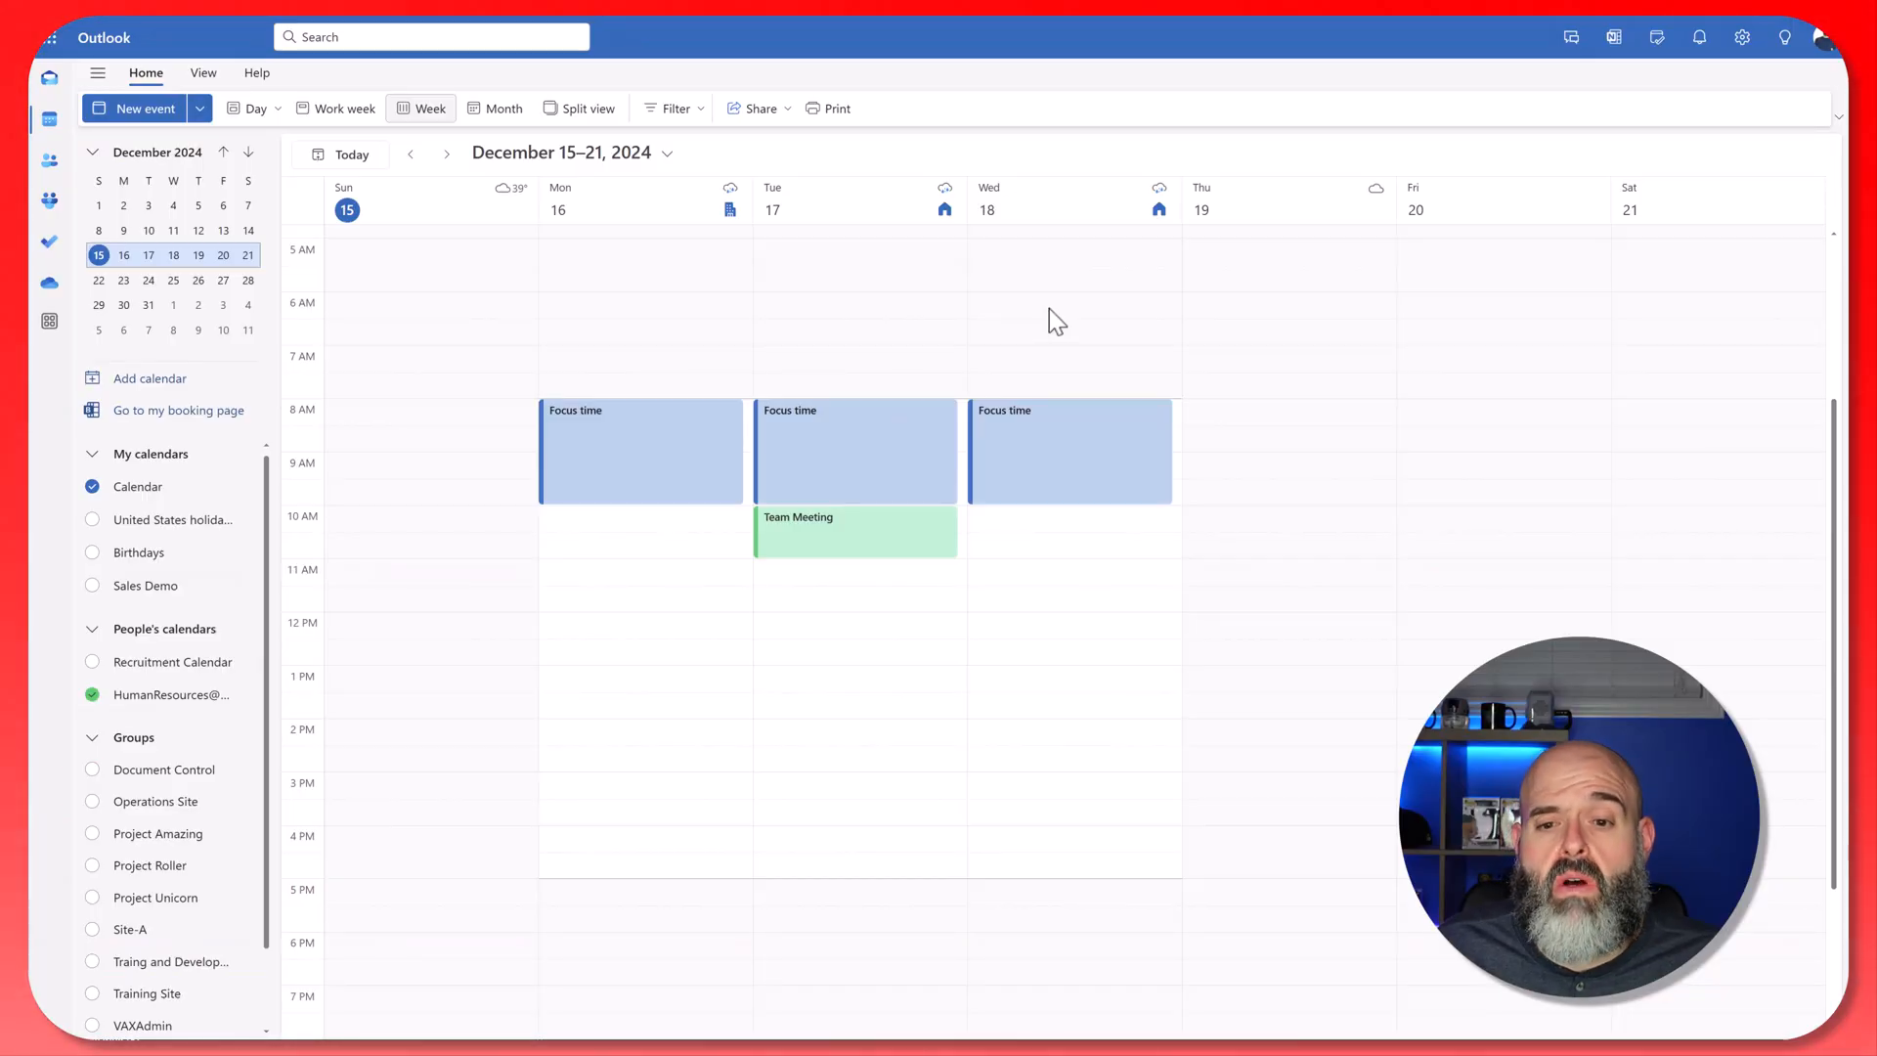
click(879, 547)
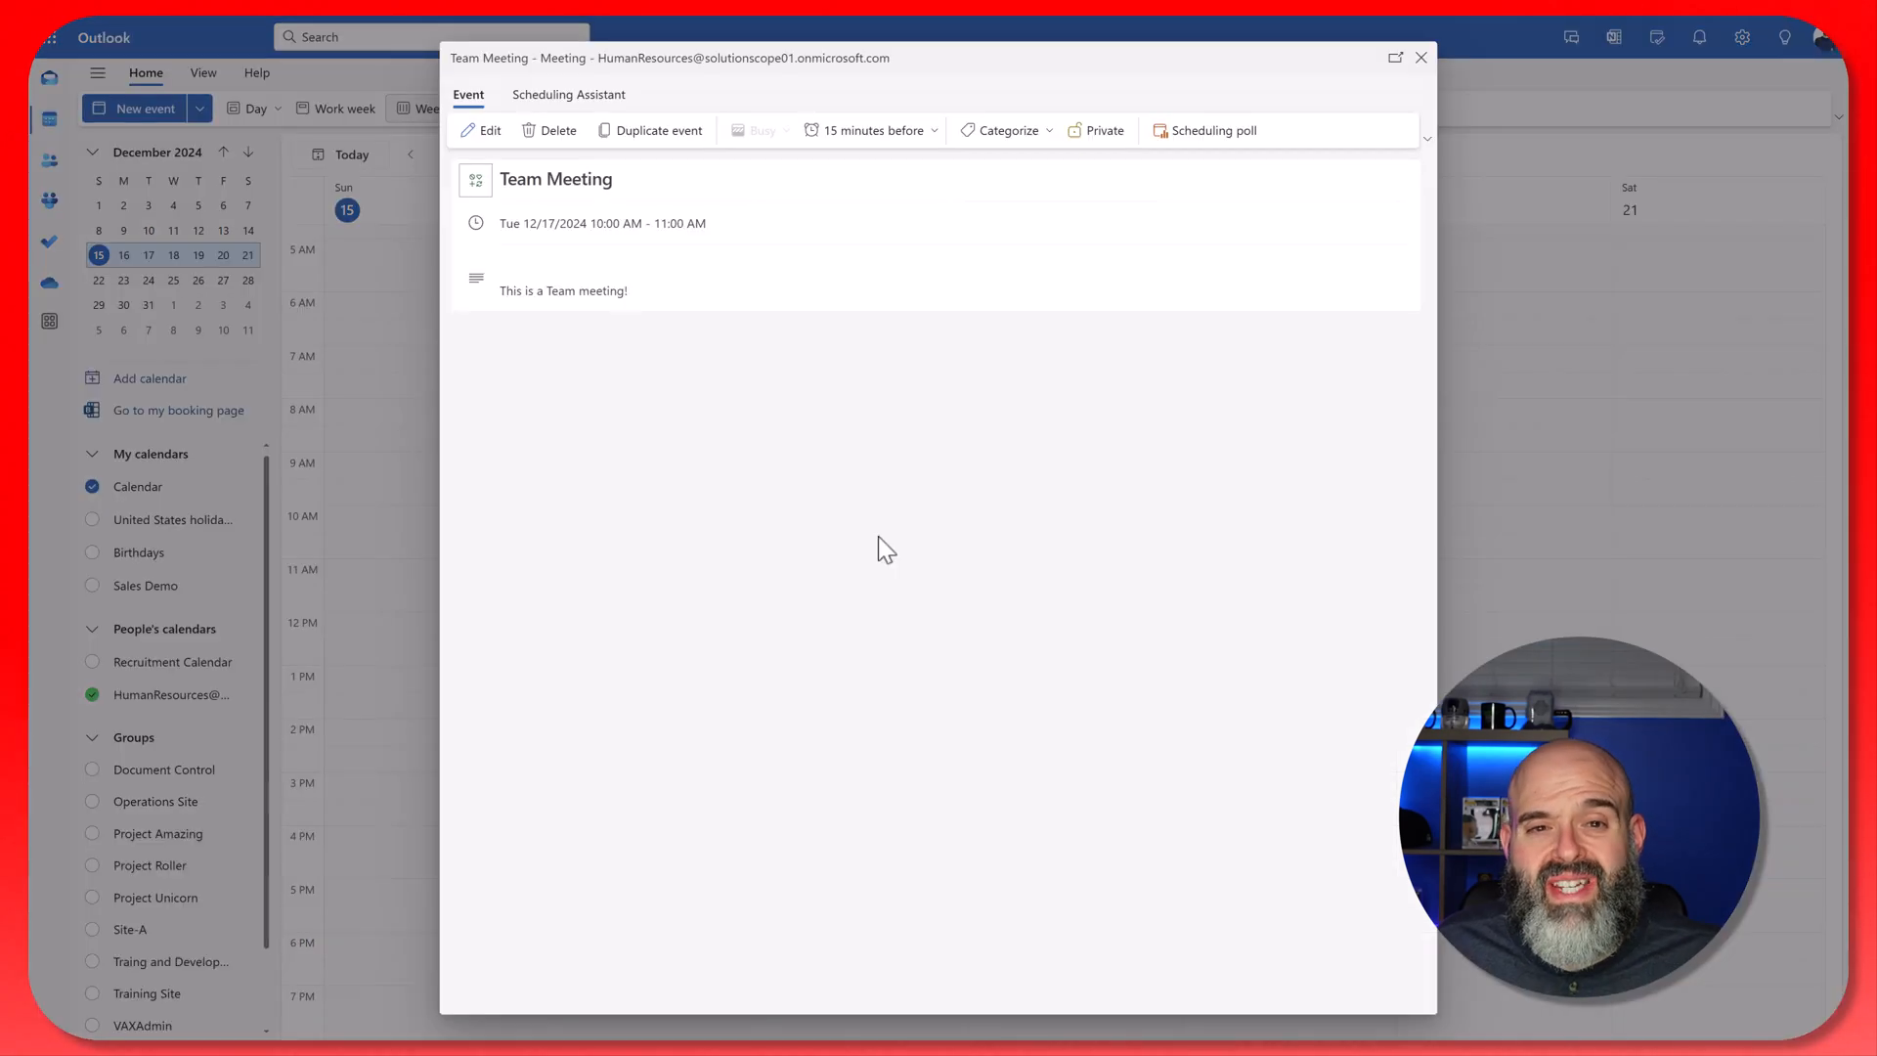